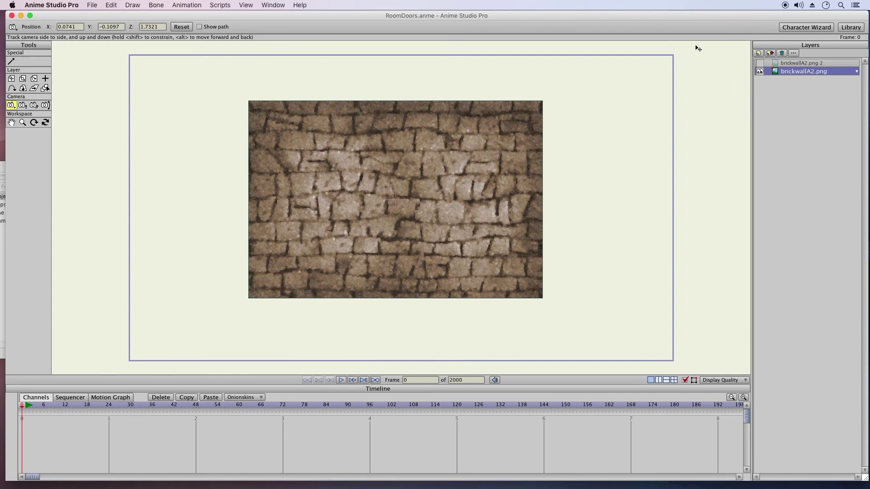
Show the hidden brickwallA2.png 2 floor layer and track the camera to shift the room within the frame
{"action": "left_click", "coordinate": [761, 63]}
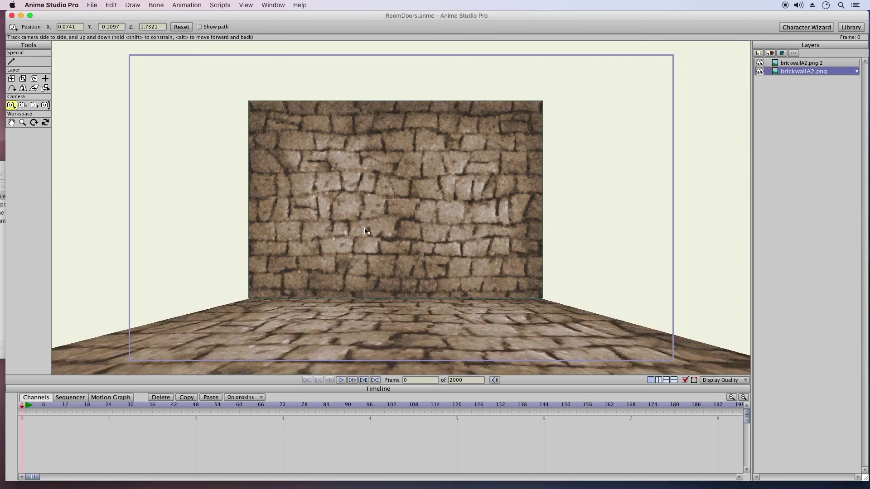
{"action": "left_click_drag", "start_coordinate": [363, 245], "coordinate": [450, 234]}
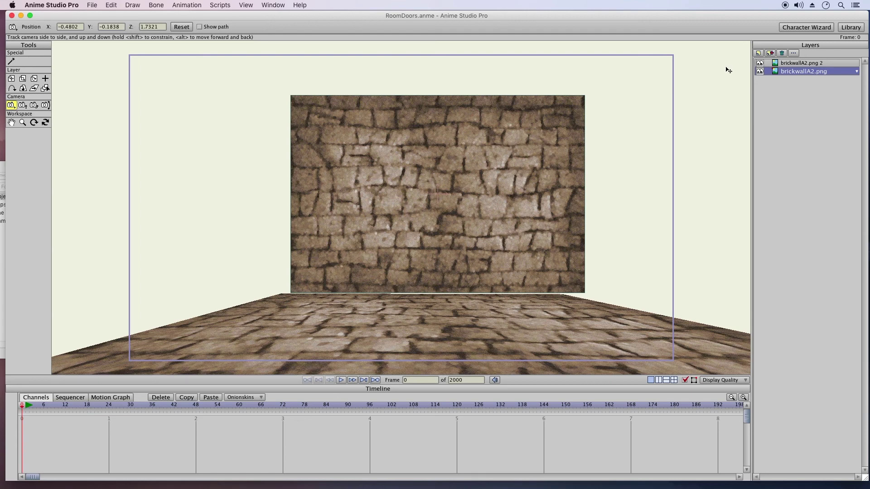
Move the brickwallA2.png back wall layer so its base lines up with the rear edge of the floor
{"action": "left_click", "coordinate": [784, 64]}
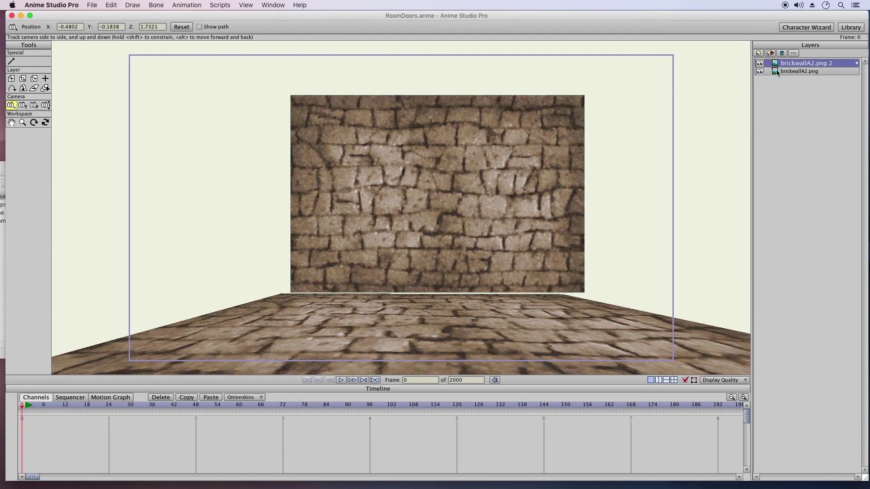
{"action": "left_click", "coordinate": [774, 73]}
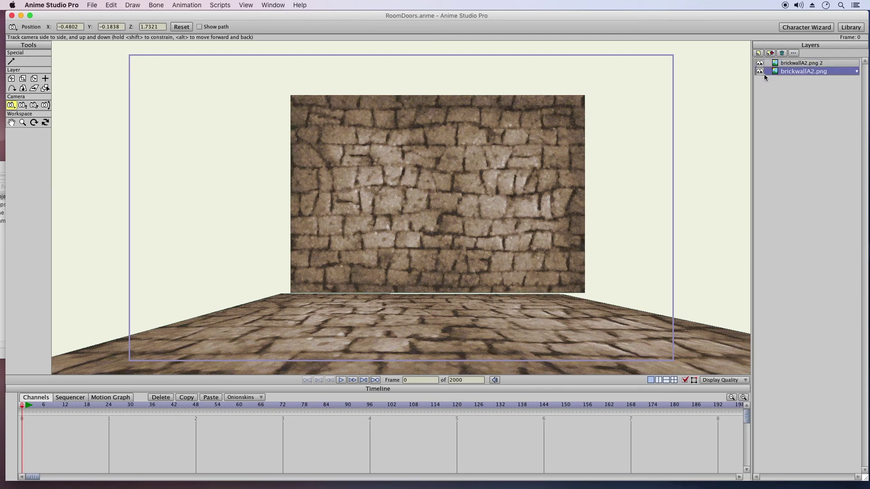
{"action": "left_click", "coordinate": [12, 78]}
{"action": "left_click_drag", "start_coordinate": [378, 186], "coordinate": [360, 193]}
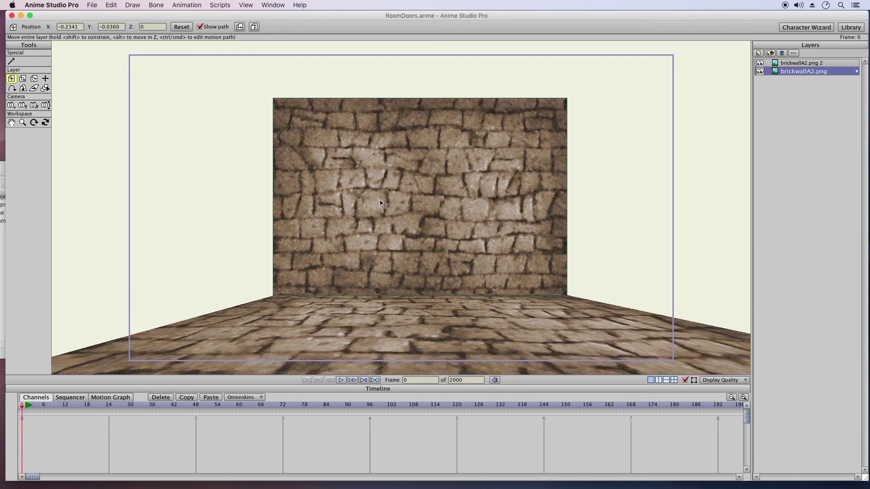
Hide the brickwallA2.png 2 floor layer and select the brickwallA2.png back wall layer
{"action": "left_click", "coordinate": [776, 64]}
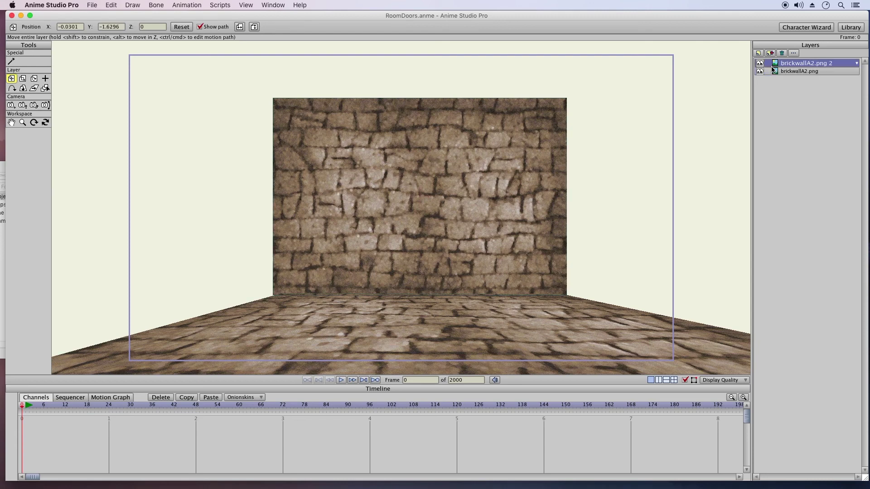
{"action": "left_click", "coordinate": [760, 69]}
{"action": "left_click", "coordinate": [759, 69]}
{"action": "left_click", "coordinate": [760, 64]}
{"action": "left_click", "coordinate": [777, 71]}
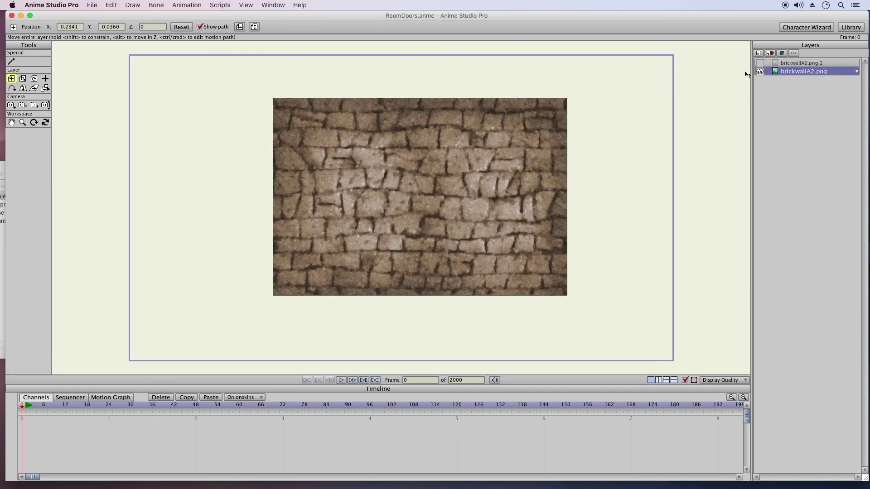
Duplicate the back wall layer and tilt the copy around its X axis, placing it below the wall as a floor
{"action": "left_click", "coordinate": [770, 55]}
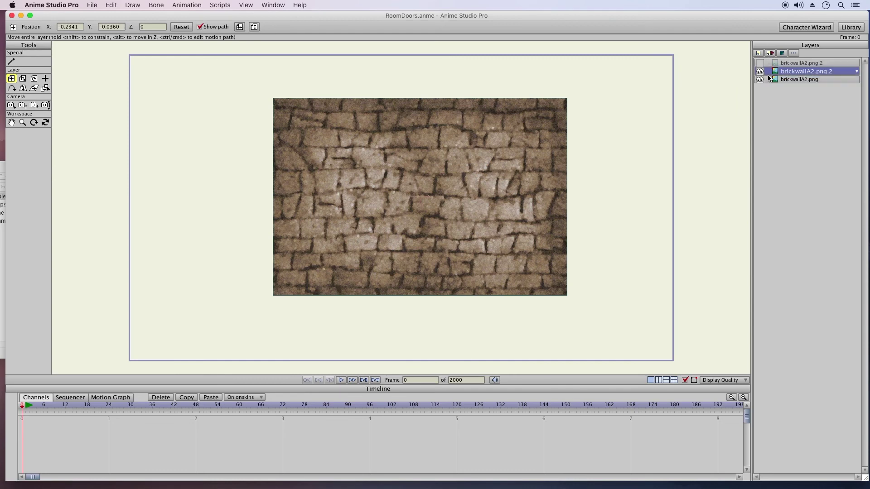
{"action": "left_click", "coordinate": [24, 89]}
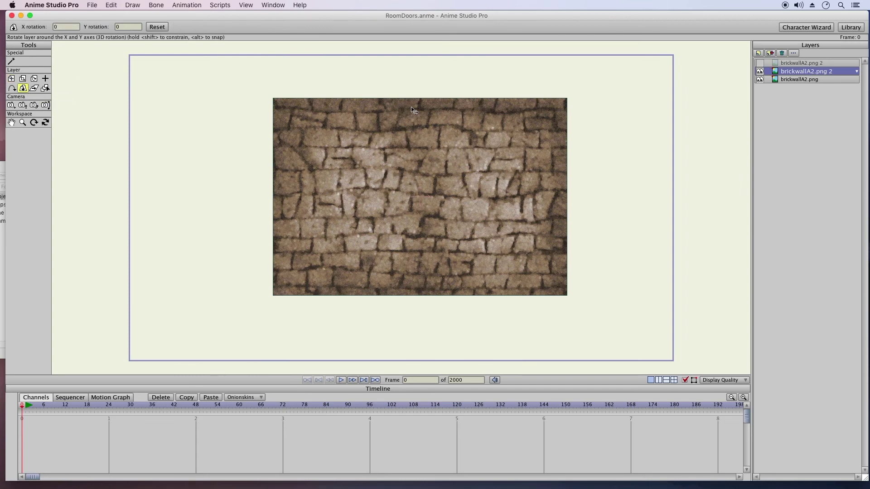
{"action": "left_click_drag", "start_coordinate": [416, 107], "coordinate": [415, 67]}
{"action": "left_click_drag", "start_coordinate": [413, 184], "coordinate": [412, 343]}
{"action": "key", "text": "t"}
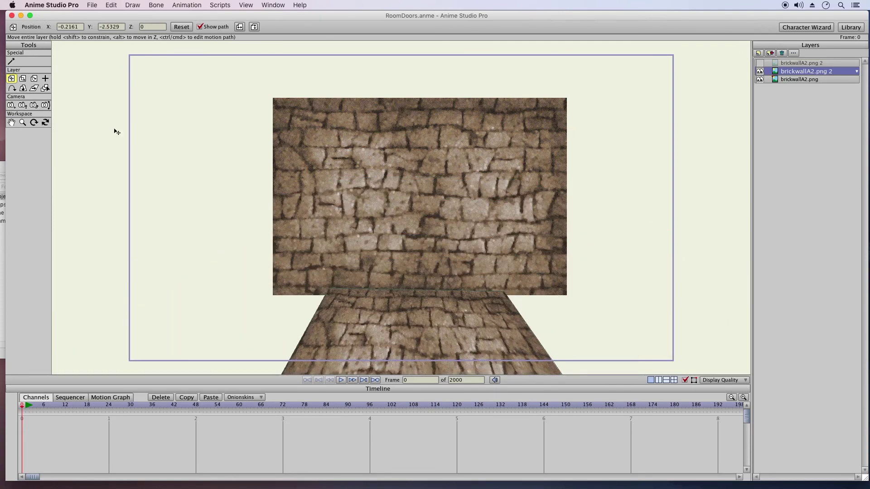
Tilt the floor copy to an X rotation of about -106 degrees and move it up to the back wall's base
{"action": "left_click", "coordinate": [23, 88]}
{"action": "left_click_drag", "start_coordinate": [384, 334], "coordinate": [425, 278]}
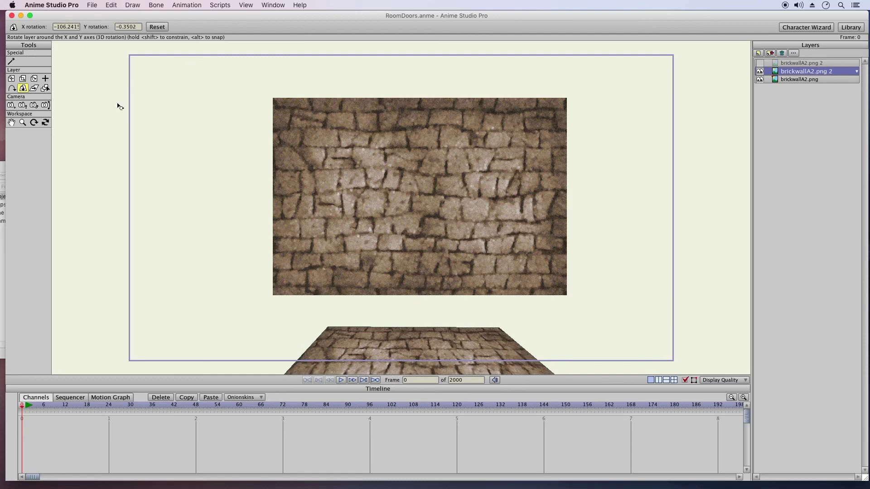
{"action": "left_click", "coordinate": [12, 79]}
{"action": "left_click_drag", "start_coordinate": [424, 338], "coordinate": [425, 280]}
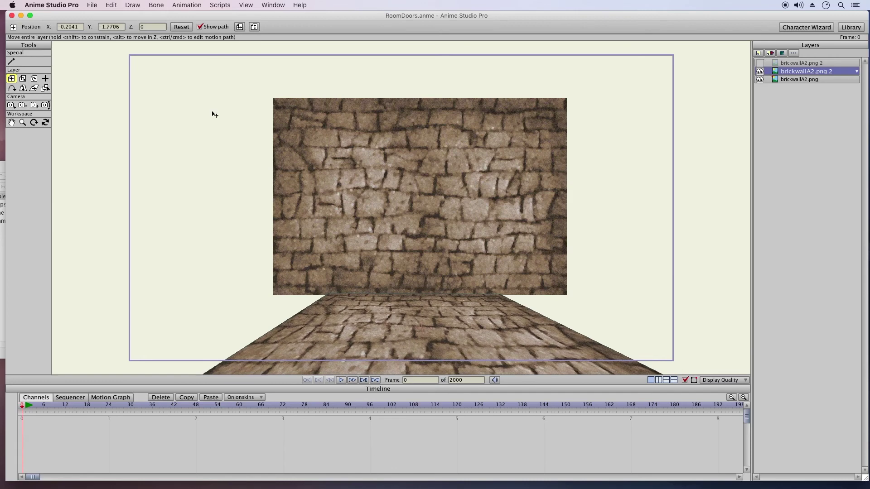
Tilt the floor copy further around its X axis to lie flatter, and widen it to an X scale of about 2.26
{"action": "left_click", "coordinate": [22, 78]}
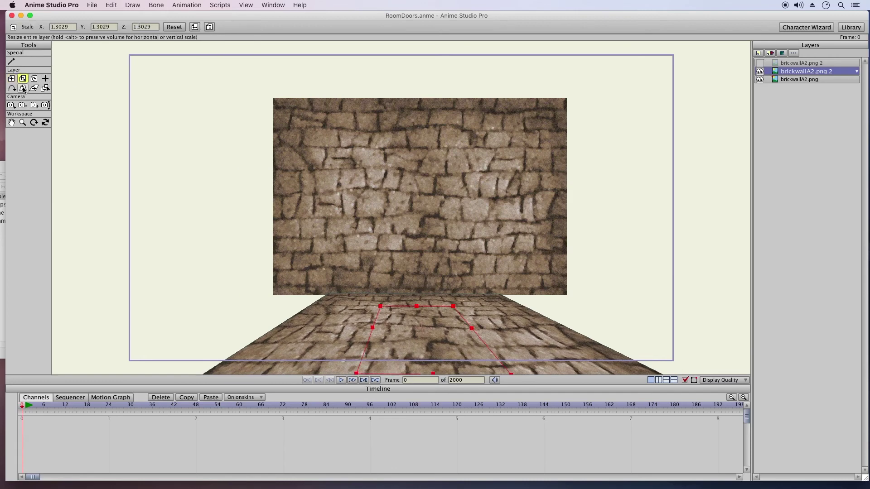
{"action": "left_click", "coordinate": [23, 88]}
{"action": "left_click_drag", "start_coordinate": [407, 346], "coordinate": [361, 204]}
{"action": "left_click", "coordinate": [11, 79]}
{"action": "left_click", "coordinate": [23, 88]}
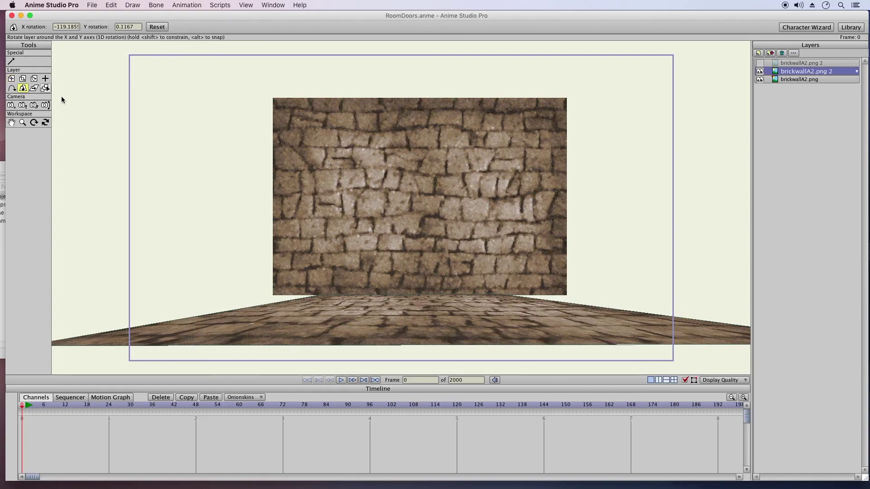
{"action": "left_click_drag", "start_coordinate": [376, 318], "coordinate": [380, 329]}
{"action": "left_click", "coordinate": [23, 79]}
{"action": "left_click_drag", "start_coordinate": [371, 306], "coordinate": [328, 310]}
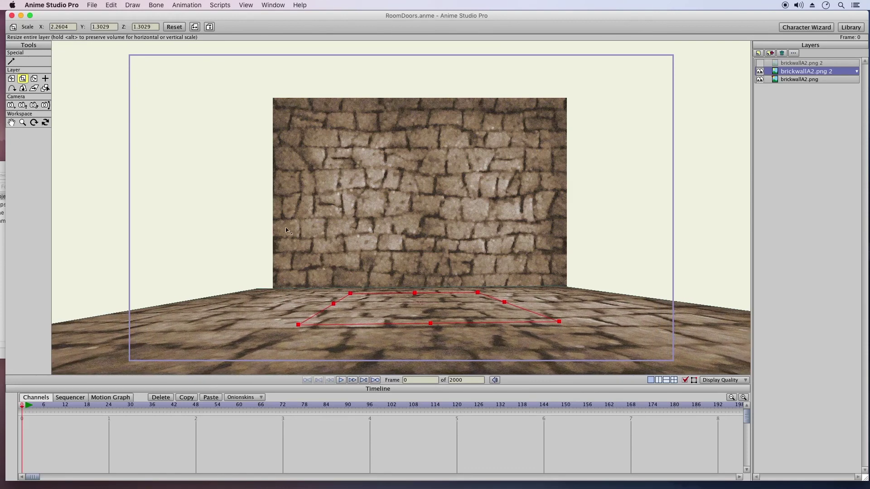
Duplicate the floor layer and raise the copy above the back wall to form the ceiling
{"action": "left_click", "coordinate": [12, 78]}
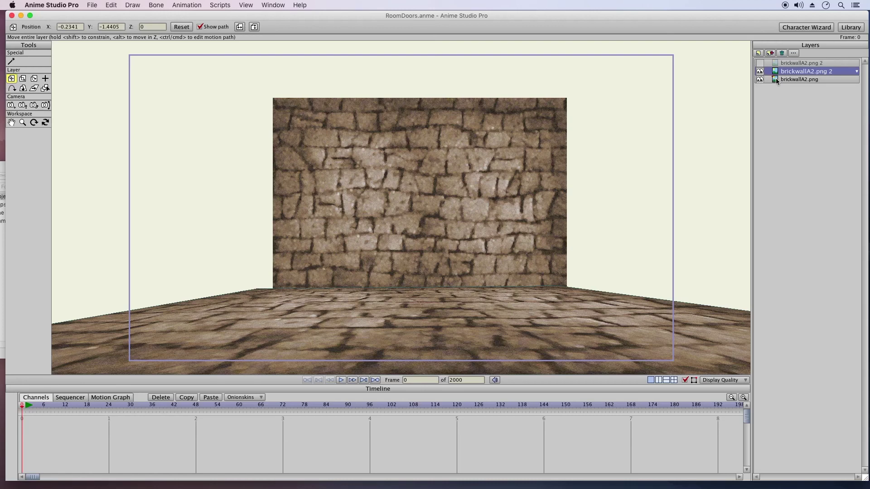
{"action": "left_click", "coordinate": [771, 54]}
{"action": "key", "text": "Return"}
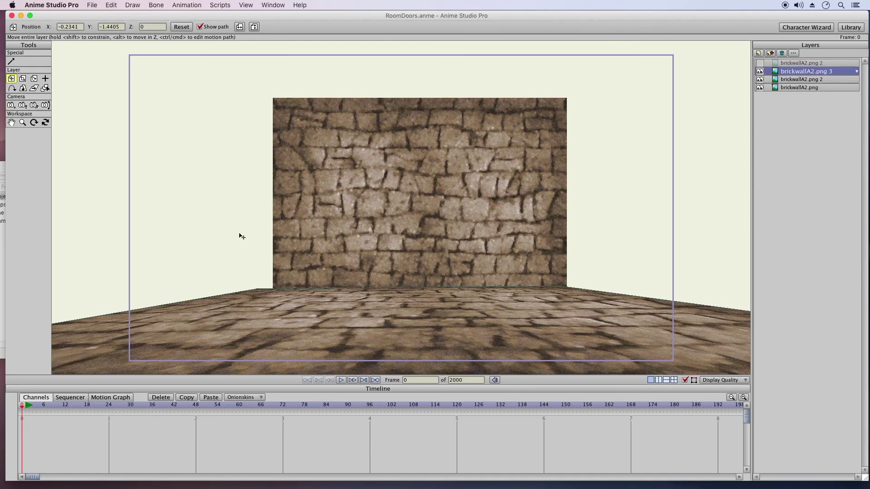
{"action": "left_click_drag", "start_coordinate": [398, 354], "coordinate": [457, 121]}
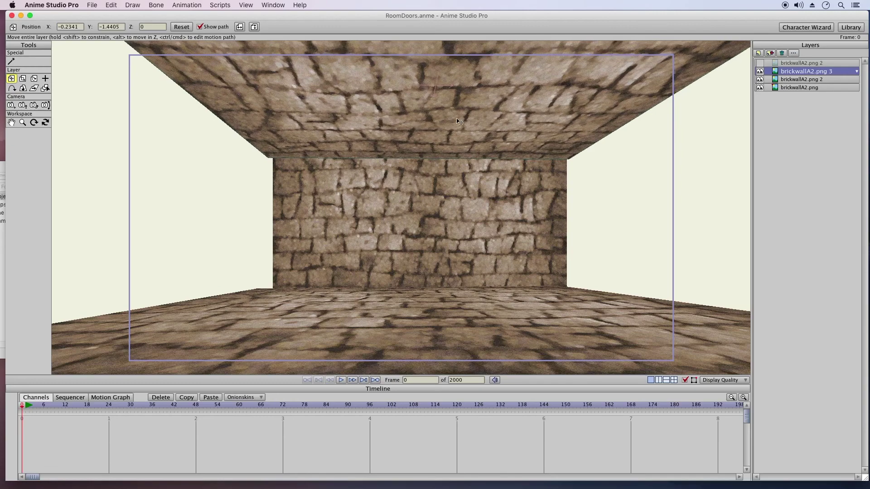
Reduce the back wall layer's Y scale to about 0.93 and move it down to fit between floor and ceiling
{"action": "left_click", "coordinate": [777, 80]}
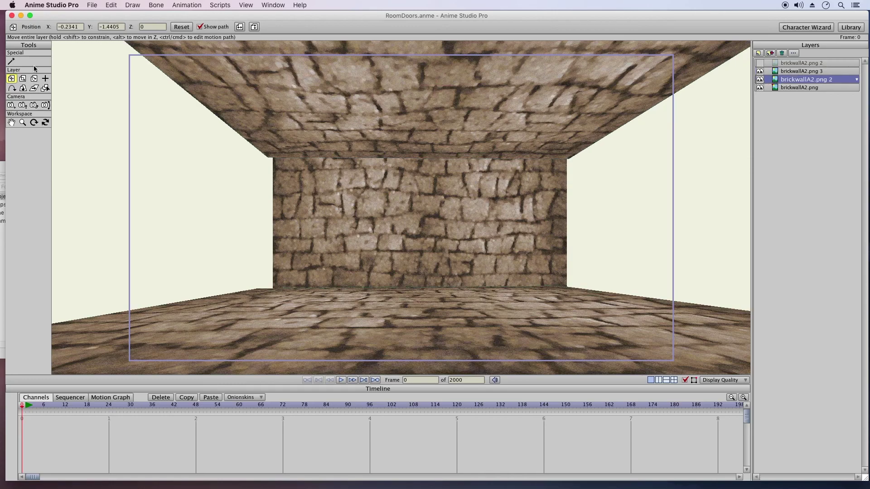
{"action": "left_click", "coordinate": [22, 78]}
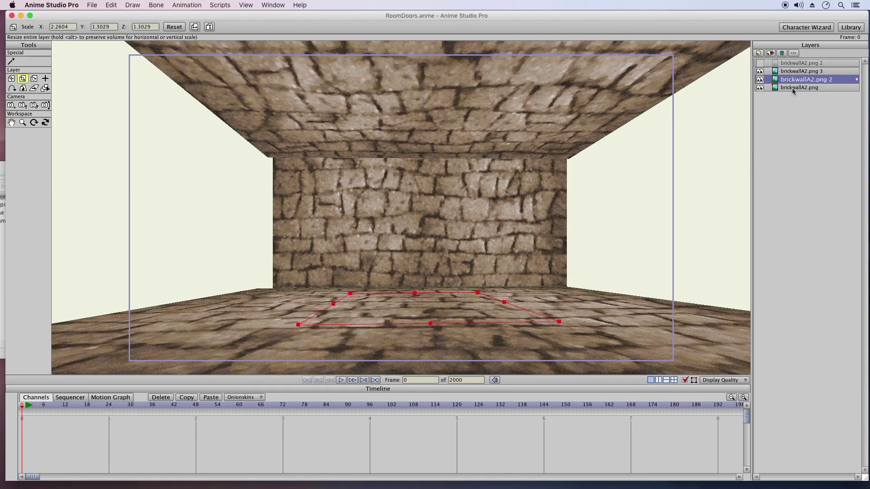
{"action": "left_click", "coordinate": [792, 88]}
{"action": "mouse_move", "coordinate": [418, 150]}
{"action": "left_mouse_down"}
{"action": "mouse_move", "coordinate": [418, 167]}
{"action": "mouse_move", "coordinate": [418, 160]}
{"action": "left_mouse_up"}
{"action": "left_click", "coordinate": [12, 79]}
{"action": "left_click_drag", "start_coordinate": [444, 196], "coordinate": [453, 223]}
Widen the back wall to an X scale of about 1.36, realign it, and set its Y scale to about 0.99
{"action": "key", "text": "s"}
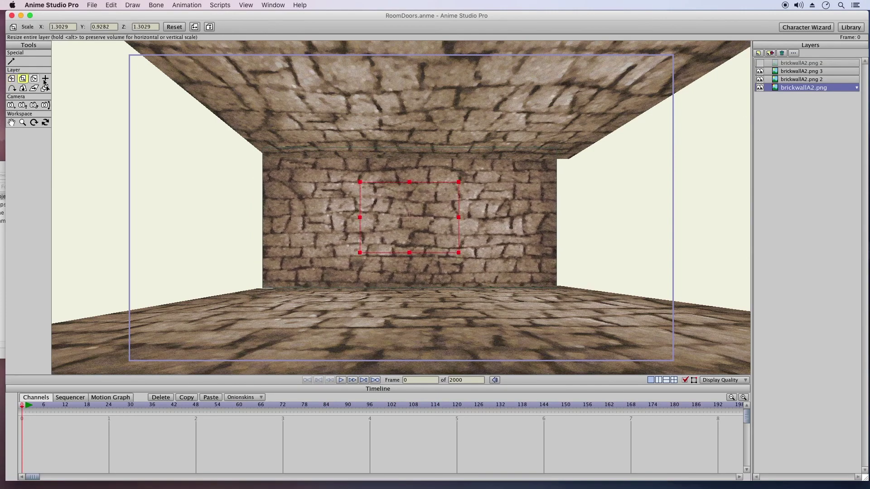
{"action": "left_click_drag", "start_coordinate": [361, 220], "coordinate": [358, 218]}
{"action": "key", "text": "t"}
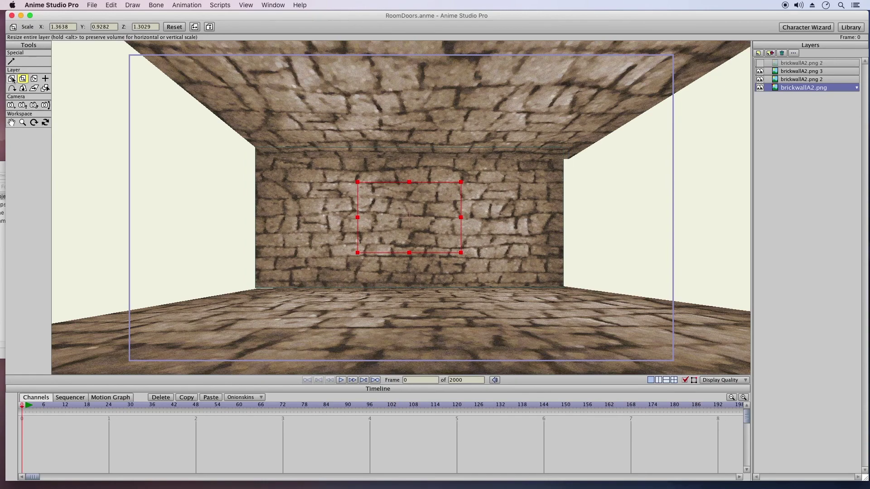
{"action": "left_click_drag", "start_coordinate": [438, 227], "coordinate": [457, 229]}
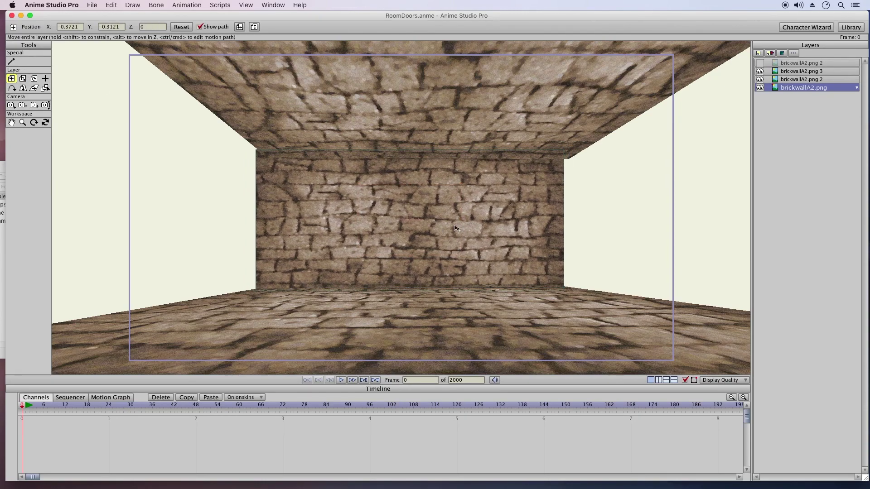
{"action": "key", "text": "s"}
{"action": "left_click_drag", "start_coordinate": [412, 185], "coordinate": [411, 182]}
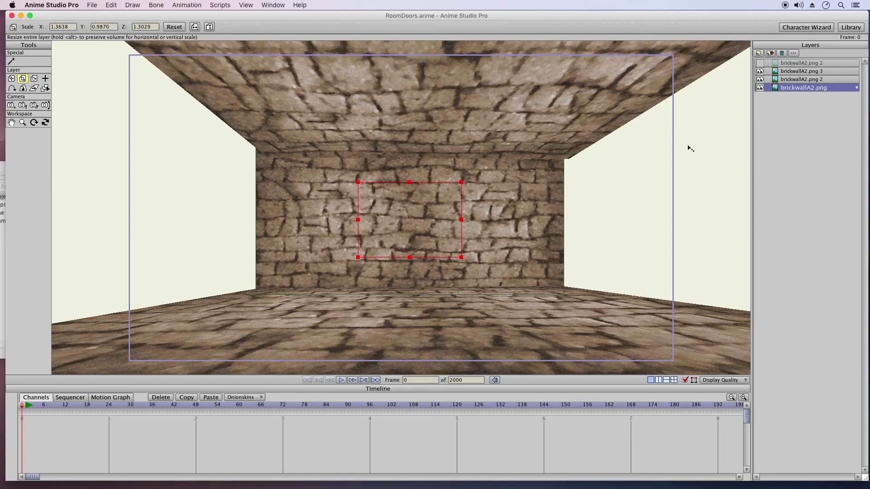
Duplicate the brickwallA2.png back wall layer and move the copy to the left side of the room
{"action": "left_click", "coordinate": [777, 80]}
{"action": "left_click", "coordinate": [779, 72]}
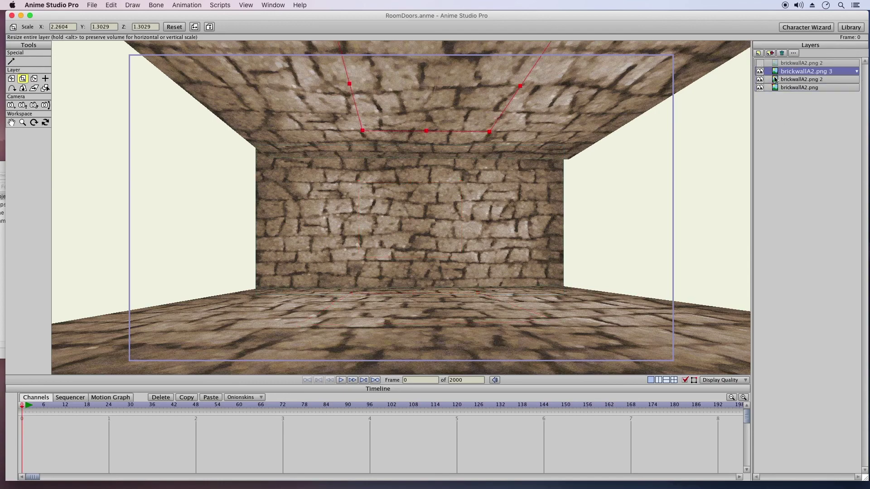
{"action": "left_click", "coordinate": [776, 81]}
{"action": "left_click", "coordinate": [775, 87]}
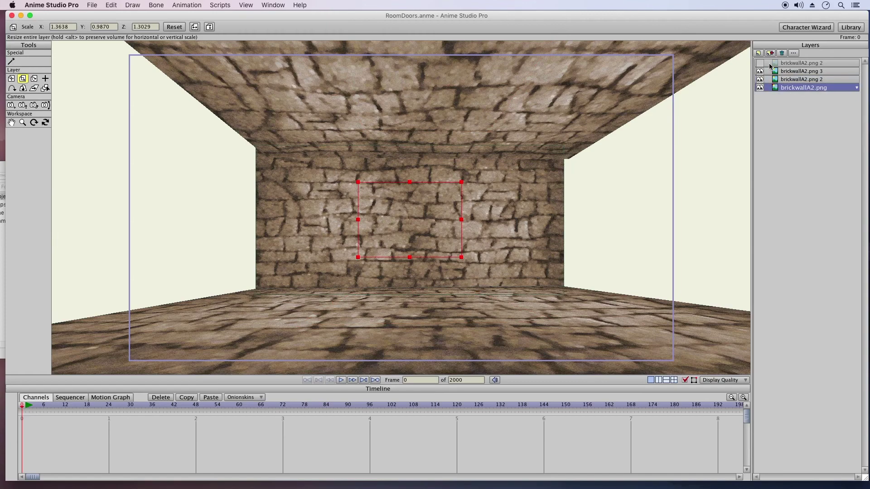
{"action": "left_click", "coordinate": [770, 53]}
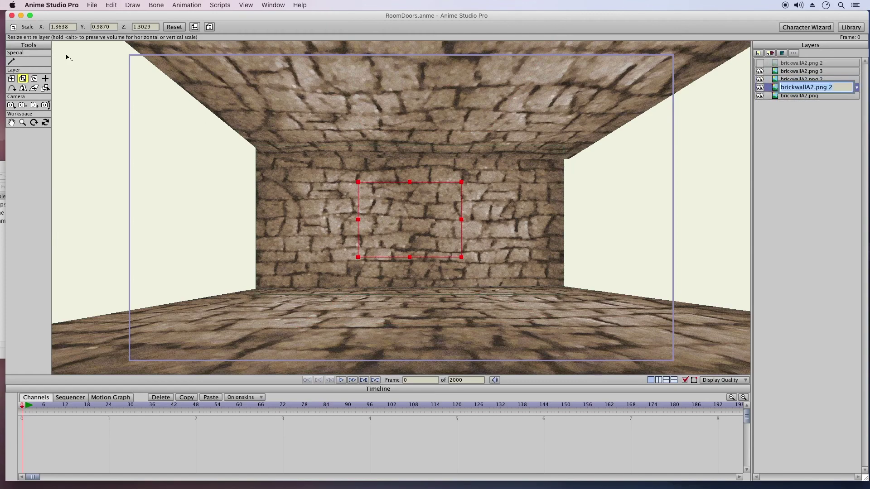
{"action": "left_click", "coordinate": [12, 79]}
{"action": "left_click_drag", "start_coordinate": [366, 239], "coordinate": [177, 232]}
Set the left wall copy's Z rotation to 90 degrees
{"action": "left_click", "coordinate": [34, 78]}
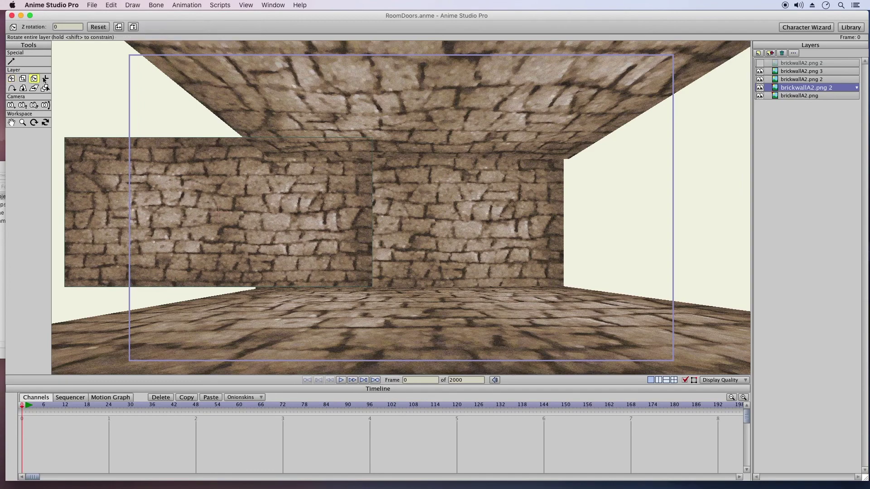
{"action": "left_click", "coordinate": [55, 27]}
{"action": "type", "text": "90"}
{"action": "key", "text": "Return"}
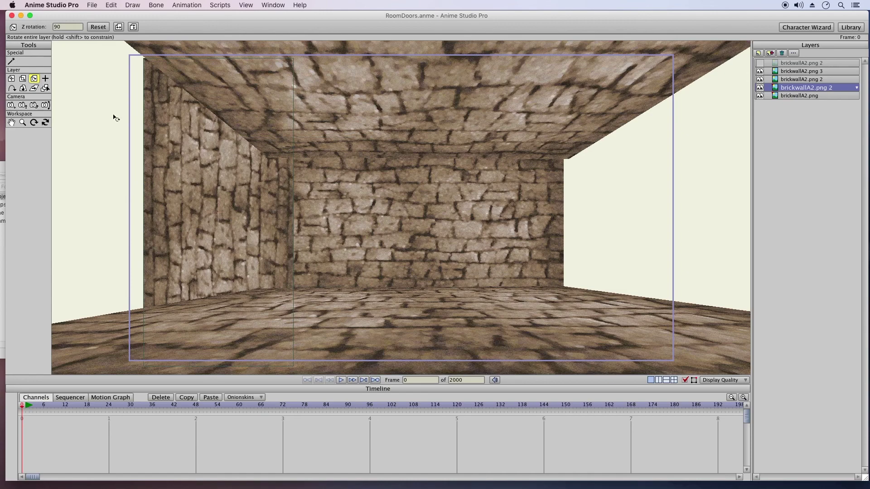
Rotate the left wall copy in 3D so it recedes in perspective toward the back wall
{"action": "left_click", "coordinate": [23, 79]}
{"action": "left_click", "coordinate": [23, 88]}
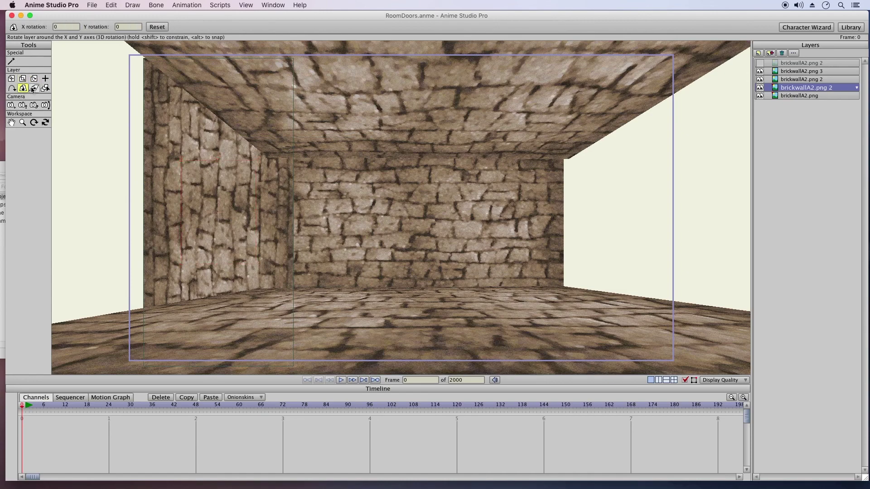
{"action": "left_click_drag", "start_coordinate": [176, 198], "coordinate": [412, 198]}
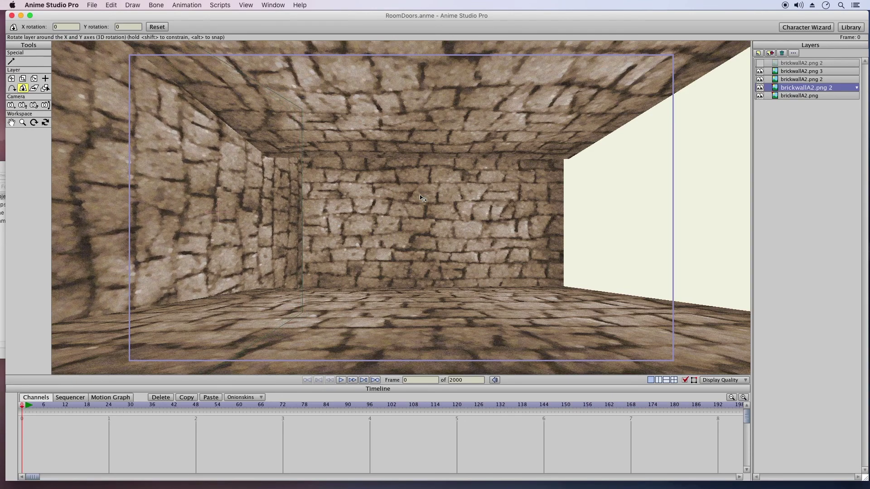
Reduce the left wall's Y scale to about 0.73 and move it left to meet the back wall's left edge
{"action": "left_click", "coordinate": [23, 78]}
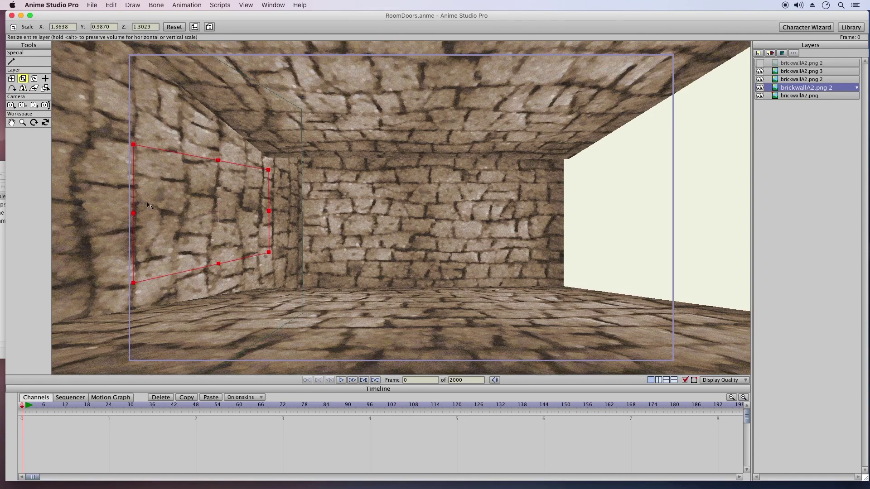
{"action": "left_click_drag", "start_coordinate": [138, 212], "coordinate": [161, 214]}
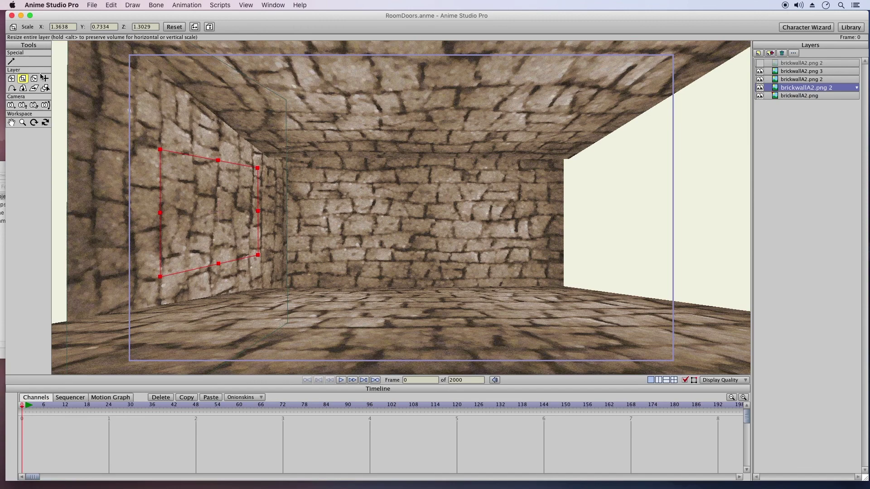
{"action": "left_click", "coordinate": [11, 78]}
{"action": "mouse_move", "coordinate": [271, 262]}
{"action": "left_mouse_down"}
{"action": "mouse_move", "coordinate": [223, 258]}
{"action": "mouse_move", "coordinate": [256, 254]}
{"action": "left_mouse_up"}
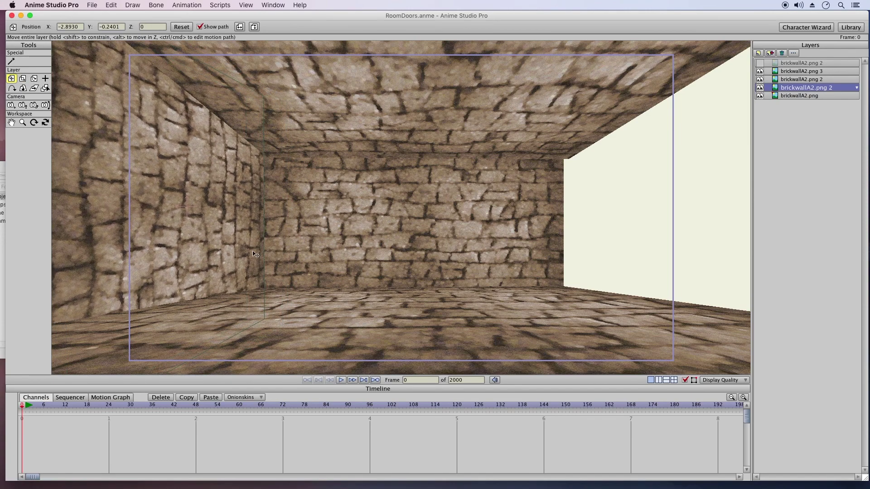
Duplicate the left wall layer and move the copy to the opposite side of the room as the right wall
{"action": "left_click", "coordinate": [770, 53]}
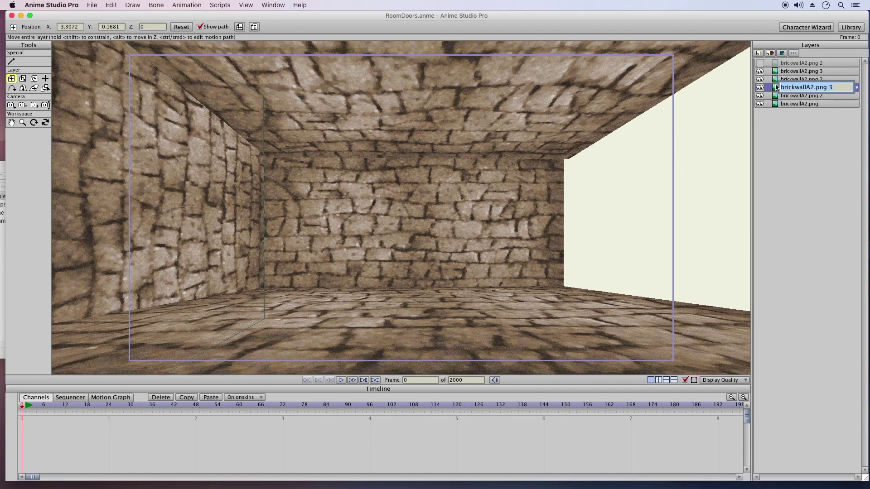
{"action": "key", "text": "Return"}
{"action": "left_click_drag", "start_coordinate": [138, 176], "coordinate": [542, 204]}
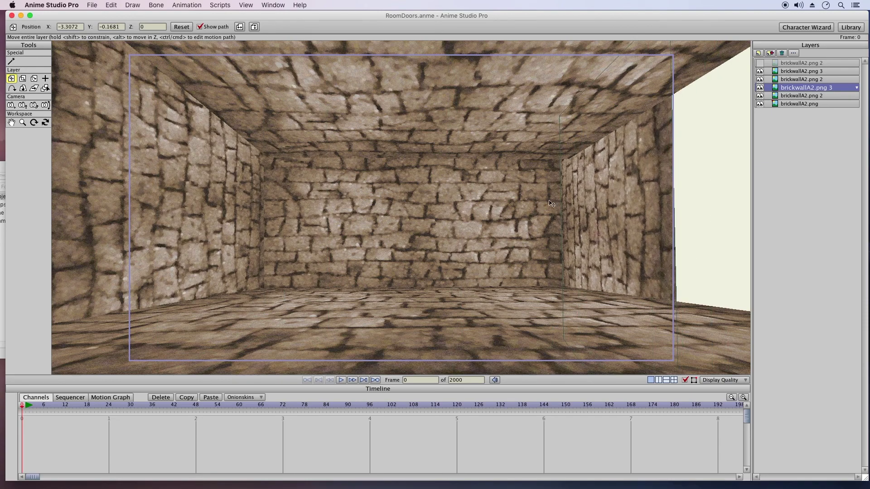
Rotate the right wall copy in 3D so it recedes, and move it to about X 2.33 at the back wall's right edge
{"action": "left_click", "coordinate": [24, 88]}
{"action": "left_click_drag", "start_coordinate": [594, 220], "coordinate": [677, 223]}
{"action": "key", "text": "t"}
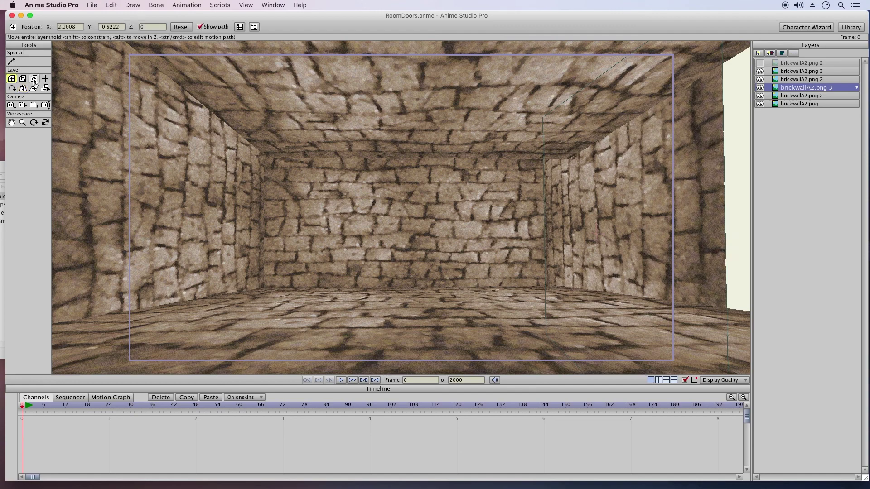
{"action": "left_click_drag", "start_coordinate": [620, 224], "coordinate": [560, 211]}
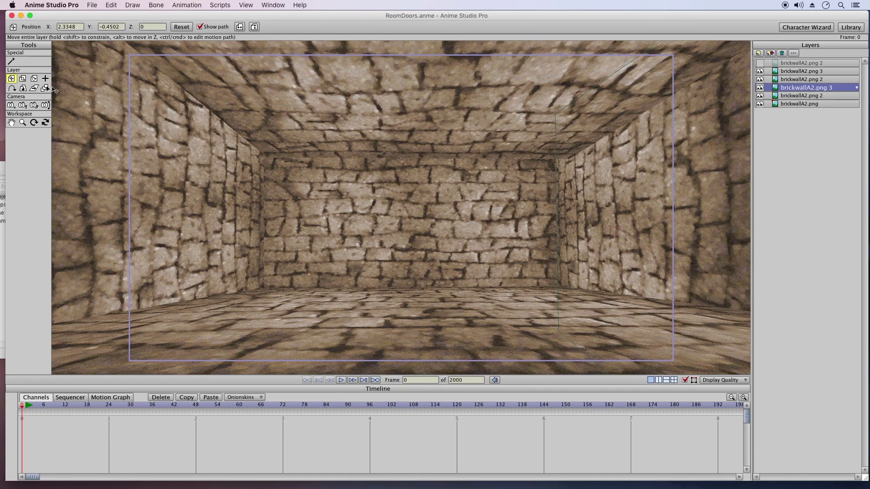
Track the camera slightly and toggle the visibility of the floor and ceiling copies to identify their layers
{"action": "left_click", "coordinate": [13, 105]}
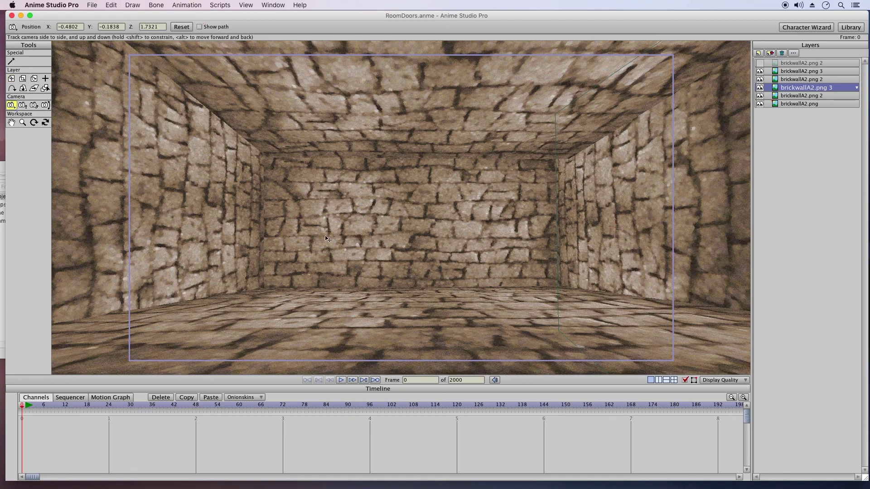
{"action": "mouse_move", "coordinate": [334, 239]}
{"action": "left_mouse_down"}
{"action": "mouse_move", "coordinate": [358, 241]}
{"action": "mouse_move", "coordinate": [277, 238]}
{"action": "mouse_move", "coordinate": [406, 246]}
{"action": "mouse_move", "coordinate": [276, 245]}
{"action": "mouse_move", "coordinate": [399, 249]}
{"action": "mouse_move", "coordinate": [281, 246]}
{"action": "mouse_move", "coordinate": [279, 230]}
{"action": "mouse_move", "coordinate": [325, 269]}
{"action": "mouse_move", "coordinate": [262, 260]}
{"action": "mouse_move", "coordinate": [345, 259]}
{"action": "mouse_move", "coordinate": [327, 245]}
{"action": "left_mouse_up"}
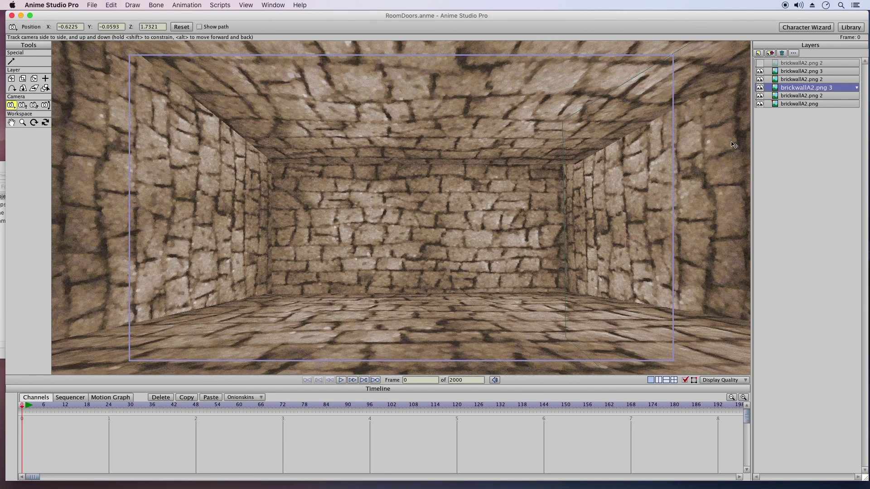
{"action": "left_click", "coordinate": [775, 80]}
{"action": "left_click", "coordinate": [760, 79]}
{"action": "left_click", "coordinate": [760, 79]}
{"action": "left_click", "coordinate": [760, 71]}
{"action": "left_click", "coordinate": [760, 71]}
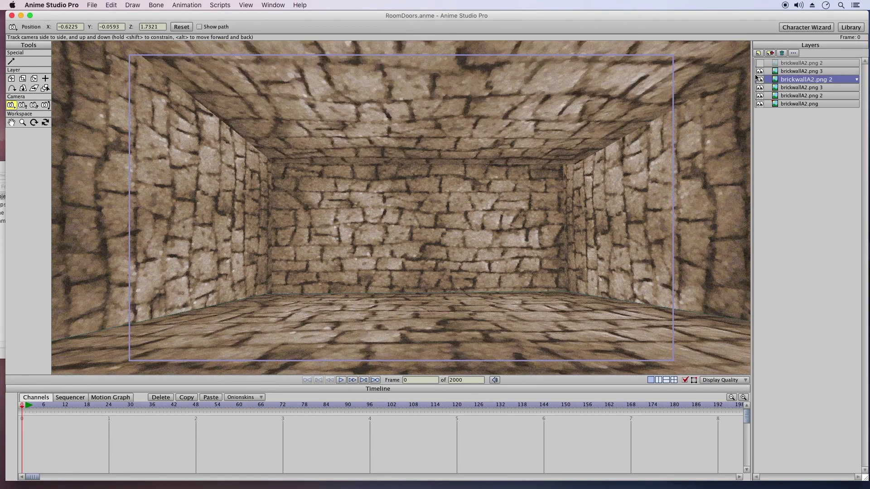
{"action": "left_click", "coordinate": [23, 88]}
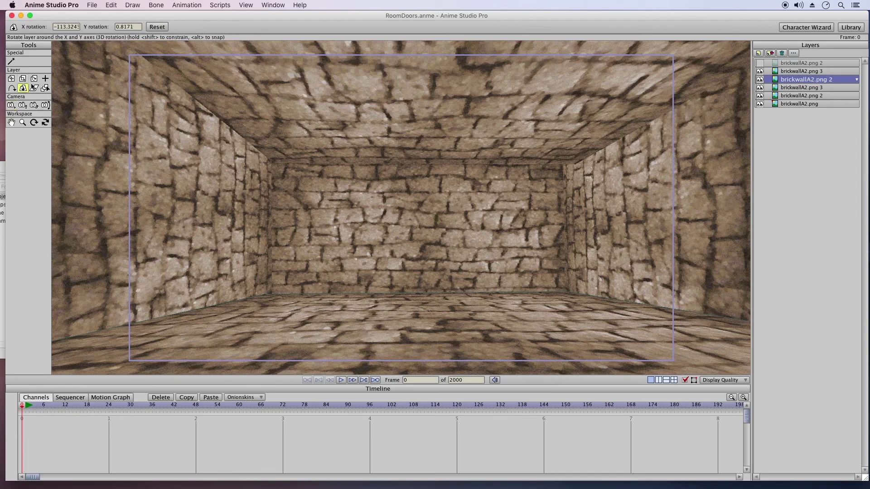
{"action": "left_click_drag", "start_coordinate": [433, 167], "coordinate": [433, 169]}
{"action": "left_click", "coordinate": [111, 5]}
{"action": "left_click", "coordinate": [825, 116]}
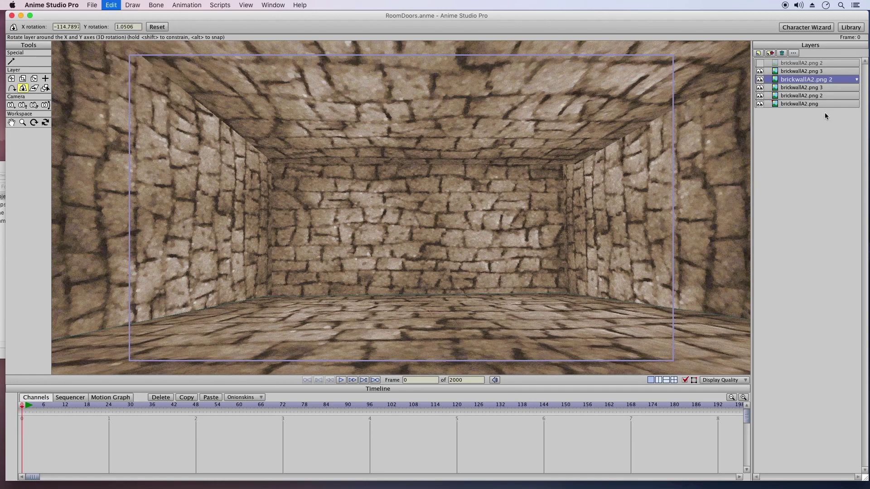
{"action": "key", "text": "super+z"}
Identify the ceiling layer, rotate it in 3D to an X rotation of about -93, and lower it to meet the back wall
{"action": "left_click", "coordinate": [760, 79]}
{"action": "left_click", "coordinate": [760, 79]}
{"action": "left_click", "coordinate": [760, 95]}
{"action": "left_click", "coordinate": [760, 95]}
{"action": "left_click", "coordinate": [760, 71]}
{"action": "left_click", "coordinate": [760, 71]}
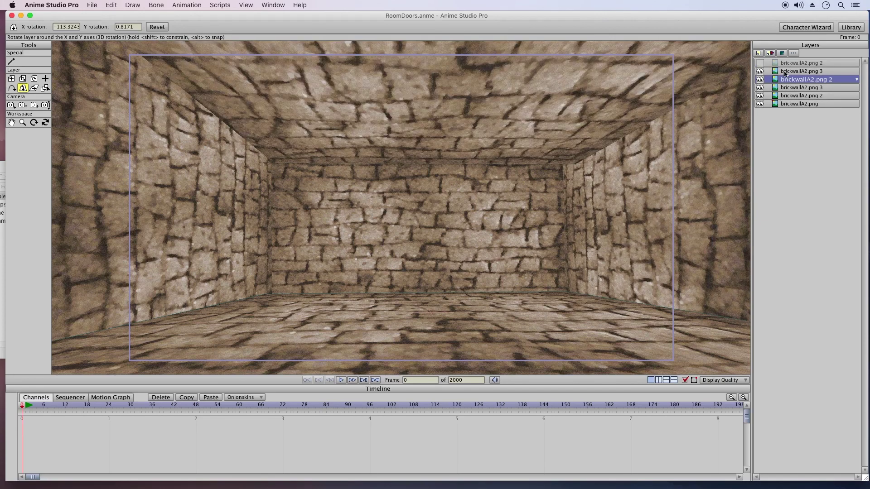
{"action": "left_click", "coordinate": [785, 72]}
{"action": "left_click_drag", "start_coordinate": [424, 174], "coordinate": [420, 198]}
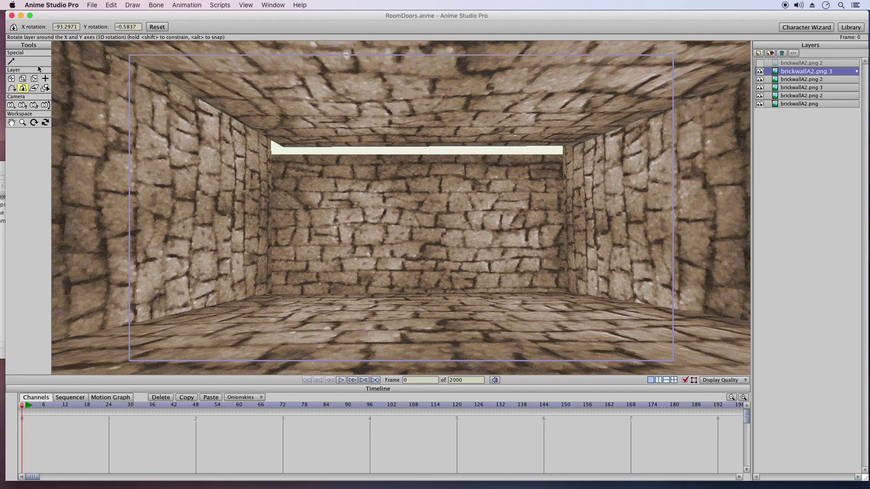
{"action": "left_click", "coordinate": [10, 79]}
{"action": "left_click_drag", "start_coordinate": [456, 142], "coordinate": [433, 164]}
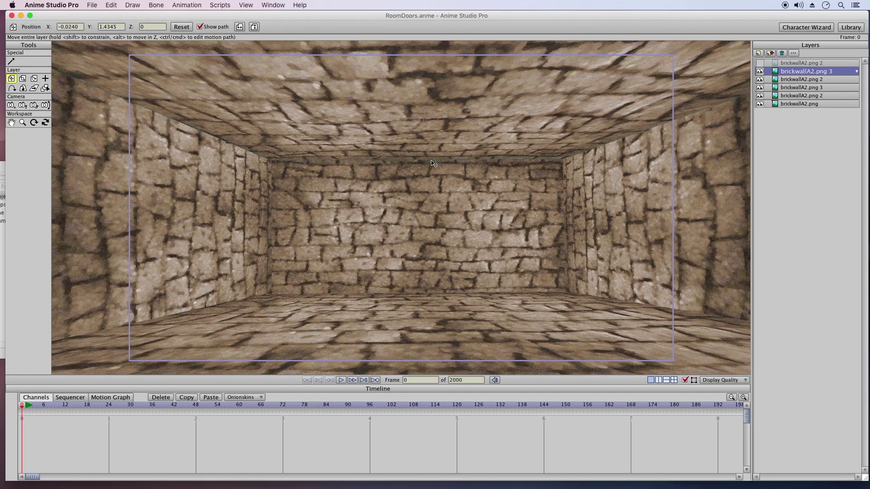
Track the camera across the room and check the wall layers one by one, including the back wall's layer settings
{"action": "left_click", "coordinate": [11, 105]}
{"action": "left_click_drag", "start_coordinate": [279, 226], "coordinate": [310, 225]}
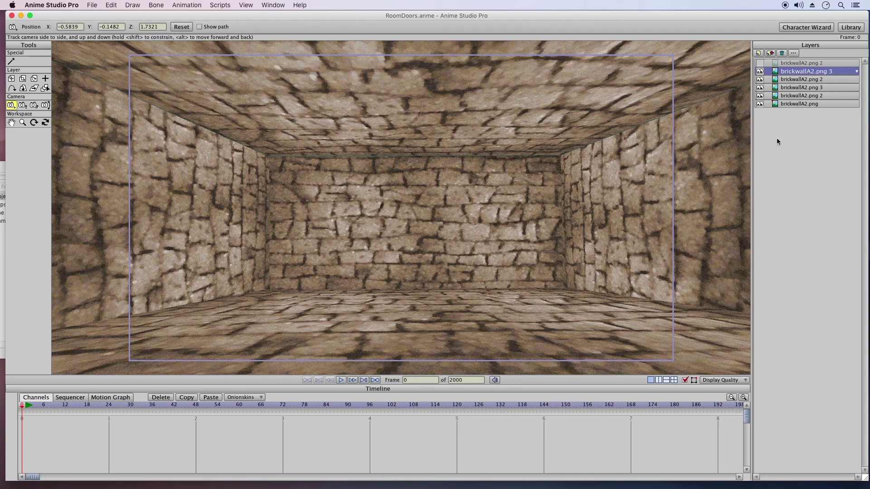
{"action": "left_click", "coordinate": [779, 80]}
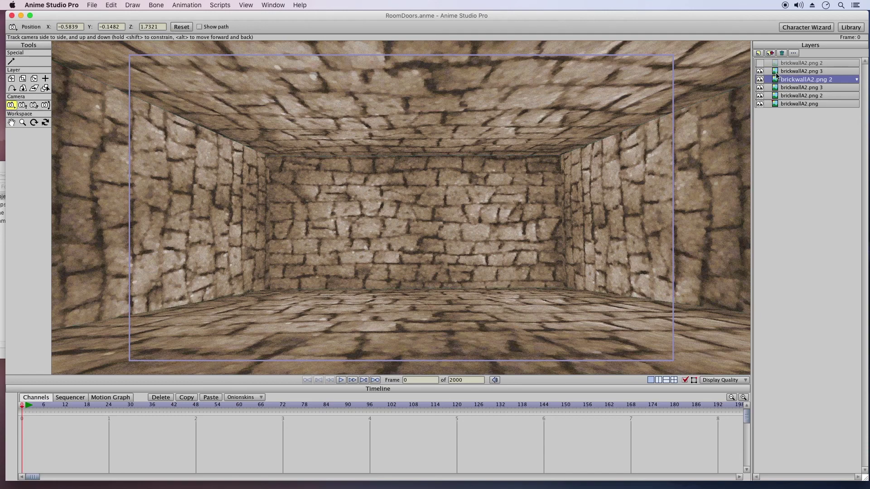
{"action": "left_click", "coordinate": [775, 73]}
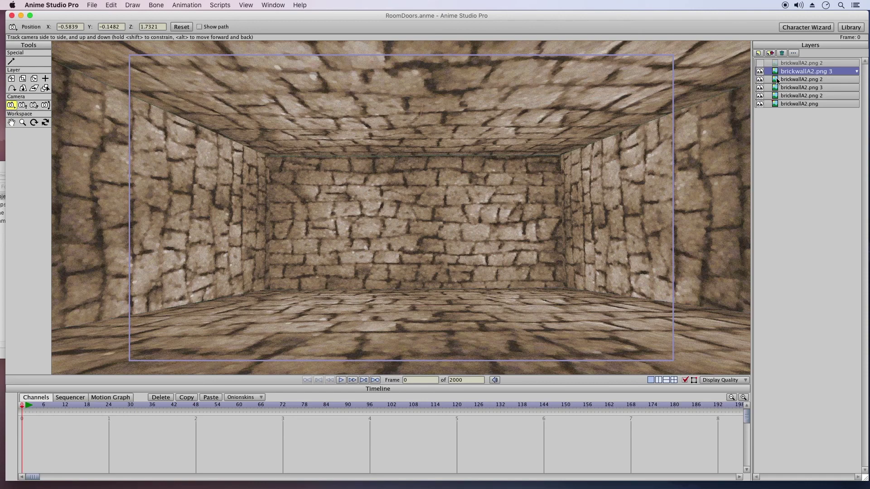
{"action": "left_click", "coordinate": [777, 81]}
{"action": "left_click", "coordinate": [777, 89]}
{"action": "left_click", "coordinate": [777, 97]}
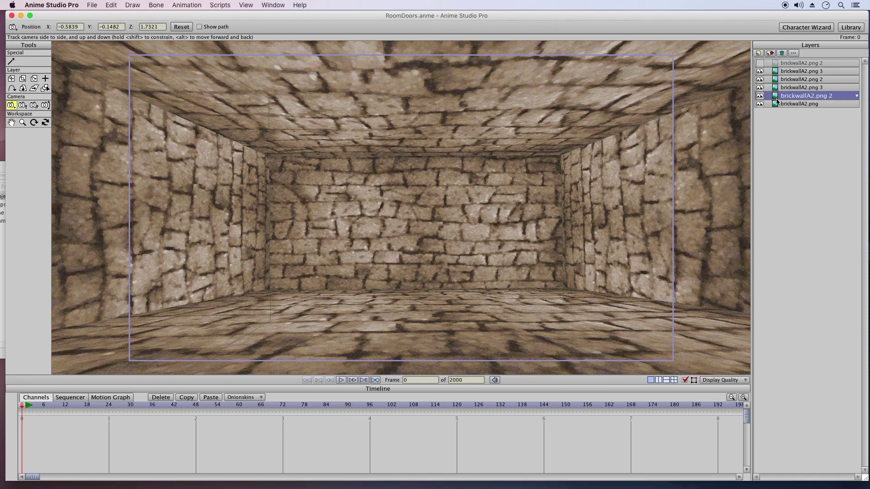
{"action": "left_click", "coordinate": [777, 103]}
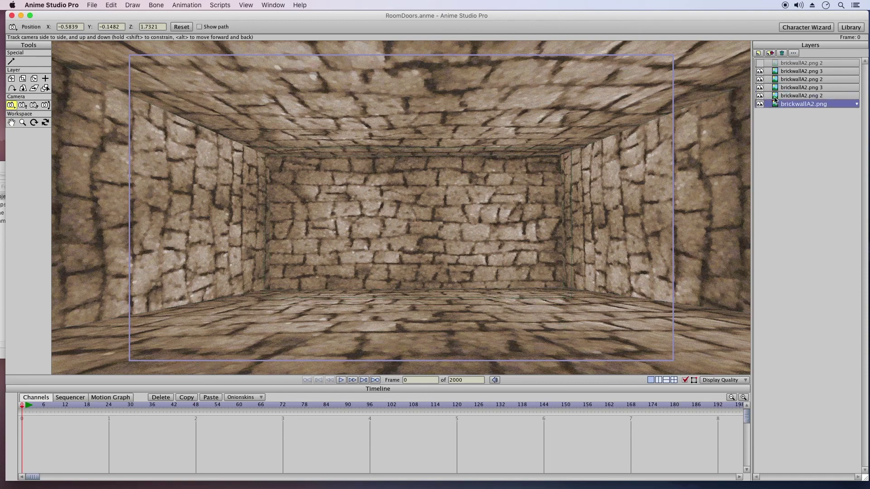
{"action": "left_click", "coordinate": [760, 104]}
{"action": "double_click", "coordinate": [776, 104]}
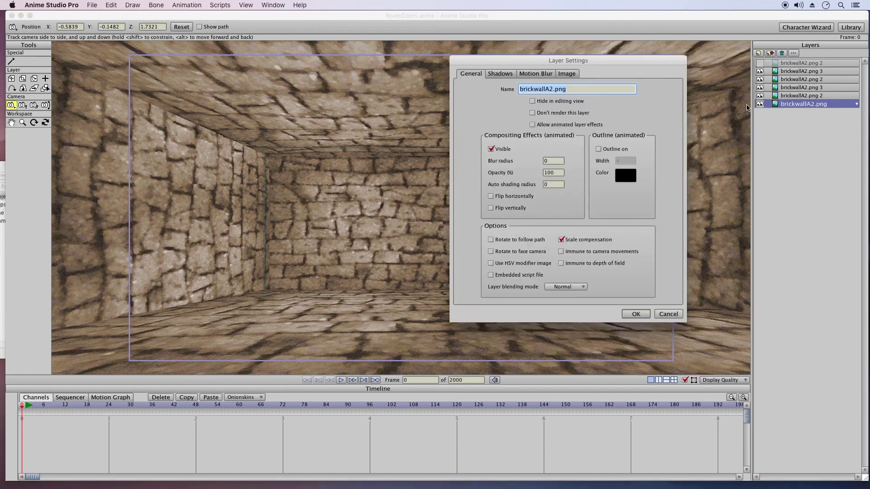
{"action": "left_click", "coordinate": [666, 315]}
Set the back wall's Z position to -1 and scale it up until it fills the far end of the room
{"action": "left_click", "coordinate": [11, 79]}
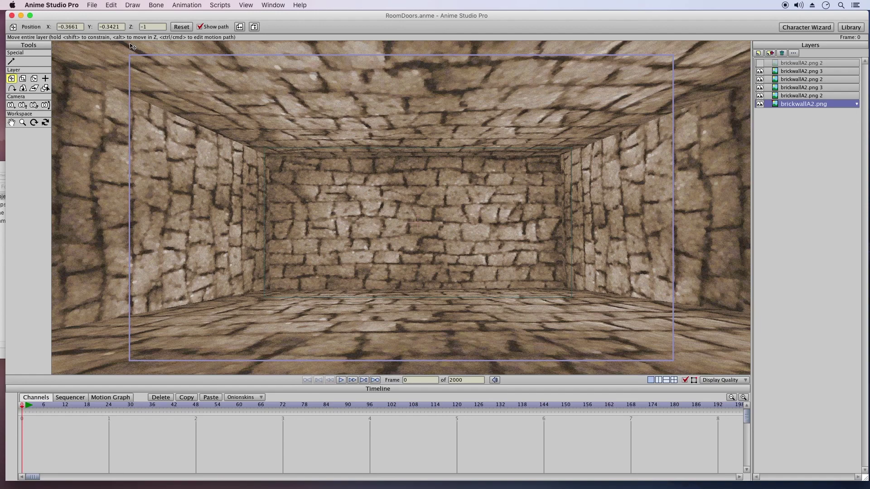
{"action": "key", "text": "Return"}
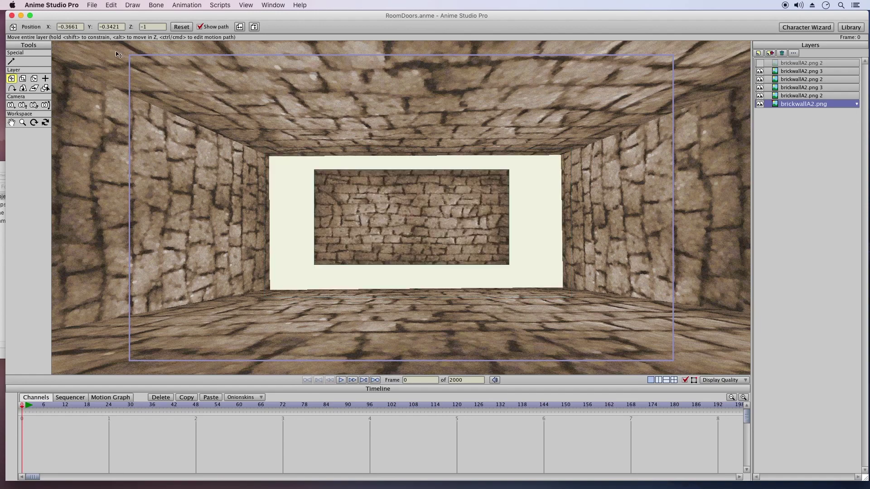
{"action": "left_click", "coordinate": [25, 81]}
{"action": "left_click_drag", "start_coordinate": [366, 191], "coordinate": [352, 173]}
Track the camera to about X -0.80, Y -0.17 to check the room in perspective
{"action": "left_click", "coordinate": [11, 105]}
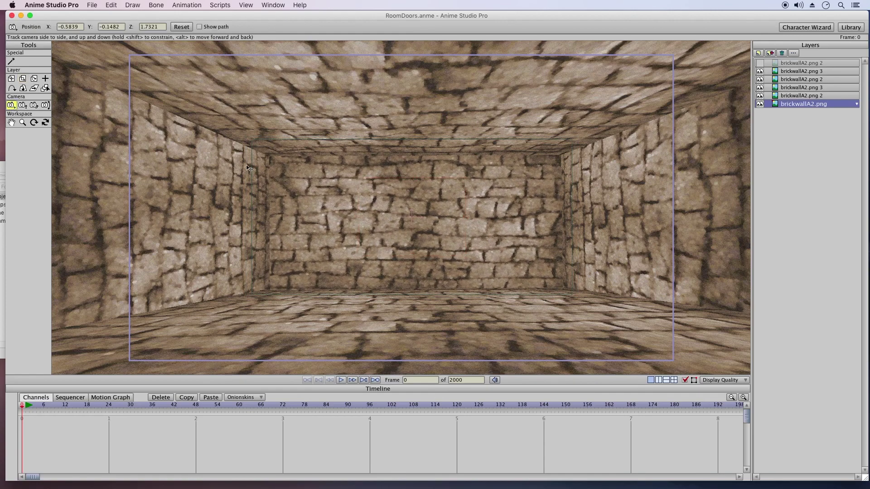
{"action": "mouse_move", "coordinate": [369, 246]}
{"action": "left_mouse_down"}
{"action": "mouse_move", "coordinate": [397, 237]}
{"action": "mouse_move", "coordinate": [336, 237]}
{"action": "mouse_move", "coordinate": [451, 235]}
{"action": "mouse_move", "coordinate": [282, 241]}
{"action": "mouse_move", "coordinate": [470, 240]}
{"action": "mouse_move", "coordinate": [279, 245]}
{"action": "mouse_move", "coordinate": [377, 239]}
{"action": "left_mouse_up"}
{"action": "left_click_drag", "start_coordinate": [398, 238], "coordinate": [402, 233]}
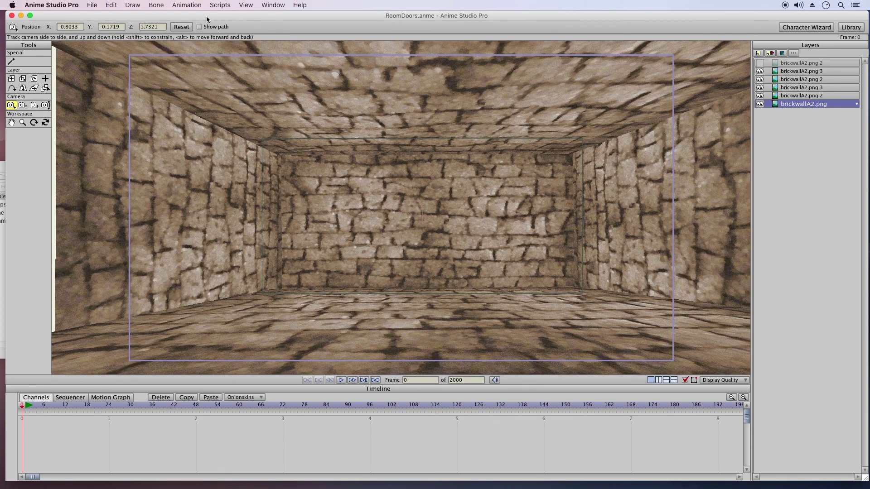
Switch to Finder and open the Lurk folder inside the characters folder
{"action": "left_click_drag", "start_coordinate": [207, 19], "coordinate": [232, 17]}
{"action": "left_click", "coordinate": [8, 166]}
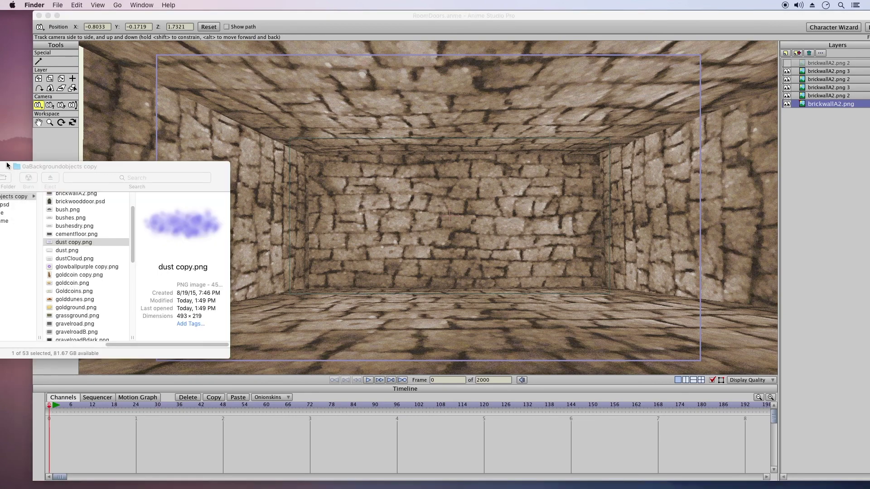
{"action": "left_click_drag", "start_coordinate": [110, 164], "coordinate": [109, 163]}
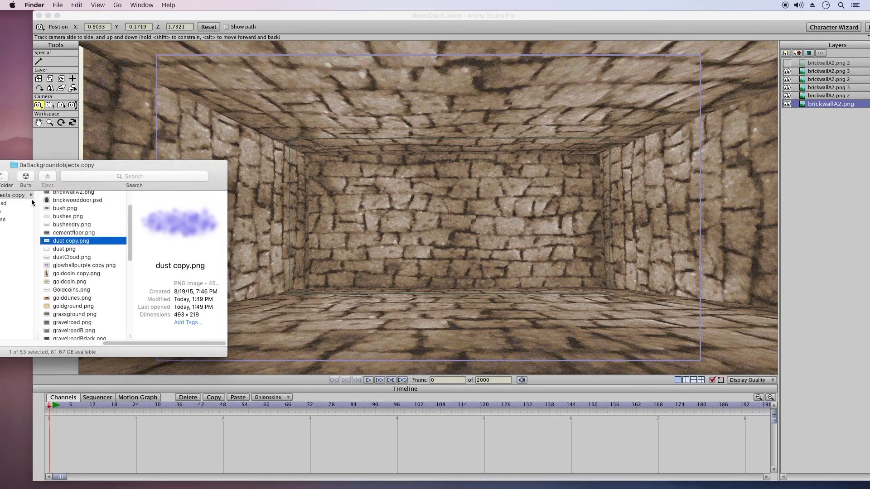
{"action": "left_click", "coordinate": [28, 203]}
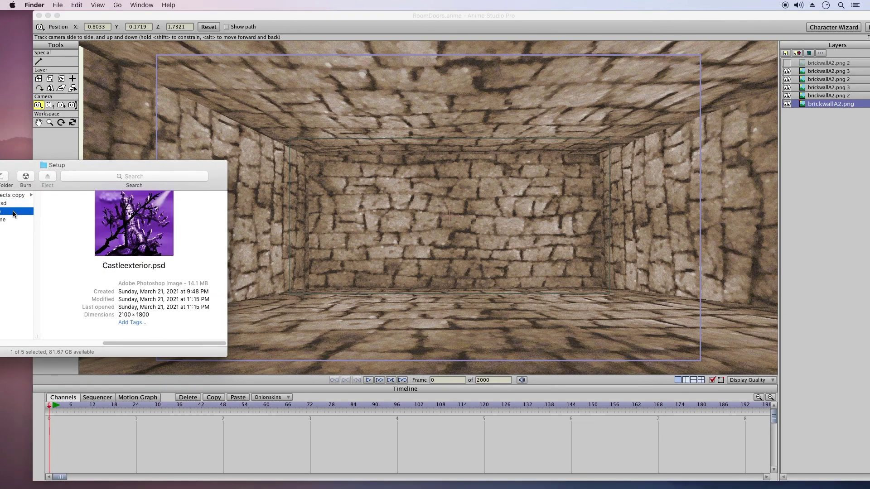
{"action": "left_click", "coordinate": [13, 212]}
{"action": "left_click_drag", "start_coordinate": [66, 166], "coordinate": [161, 162]}
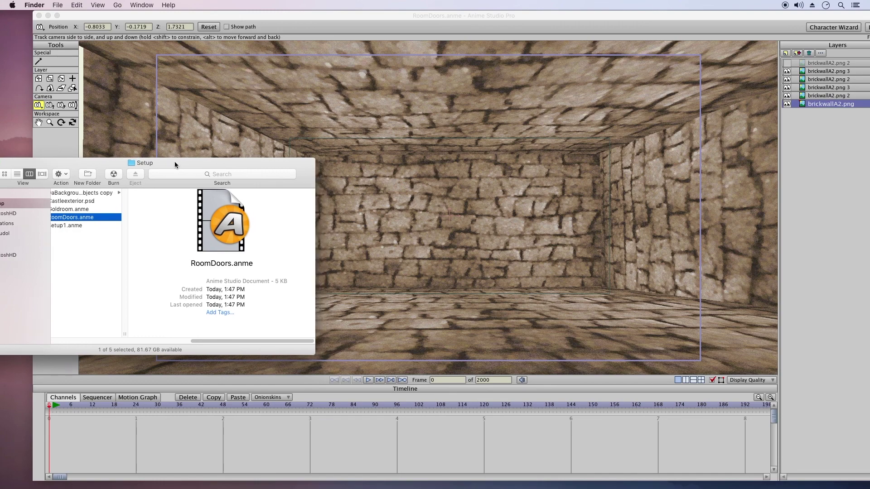
{"action": "left_click_drag", "start_coordinate": [175, 162], "coordinate": [135, 162]}
{"action": "left_click_drag", "start_coordinate": [205, 342], "coordinate": [147, 342]}
{"action": "left_click", "coordinate": [101, 209]}
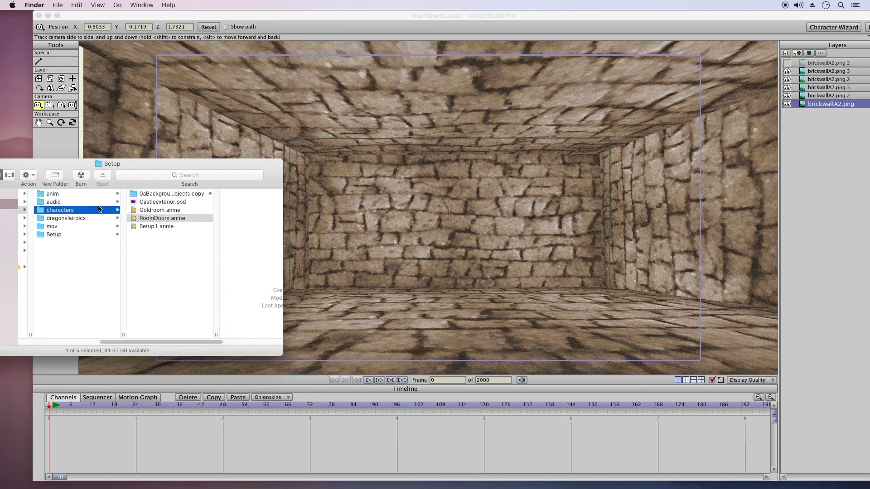
{"action": "left_click_drag", "start_coordinate": [190, 165], "coordinate": [153, 163]}
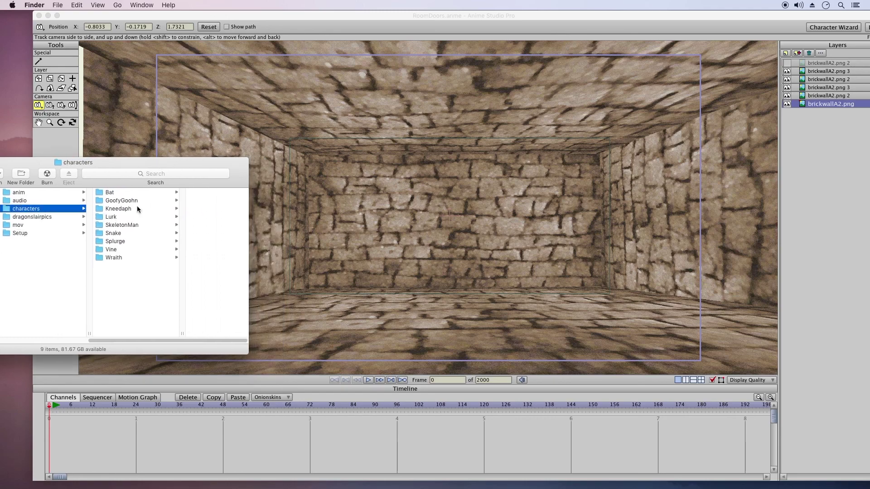
{"action": "left_click", "coordinate": [134, 217]}
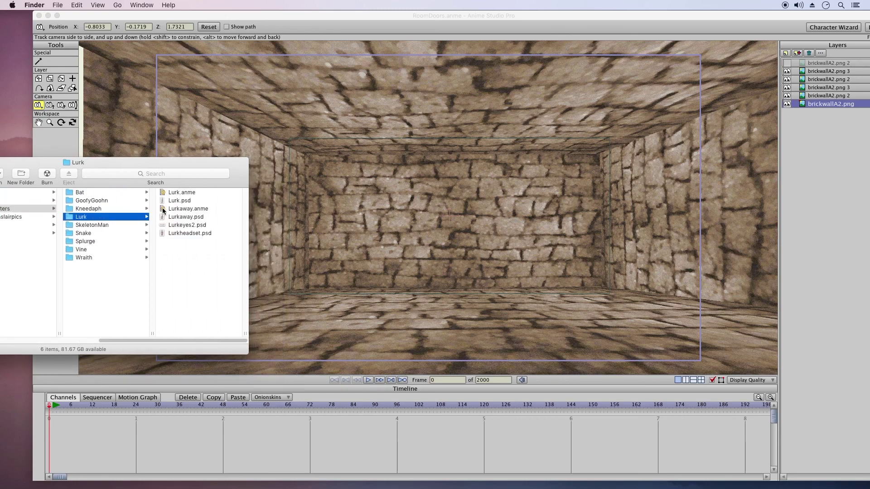
Bring Lurk.anme into the RoomDoors scene, and move the collapsed Lurk.psd layer above all visible wall layers
{"action": "left_click_drag", "start_coordinate": [163, 191], "coordinate": [434, 205]}
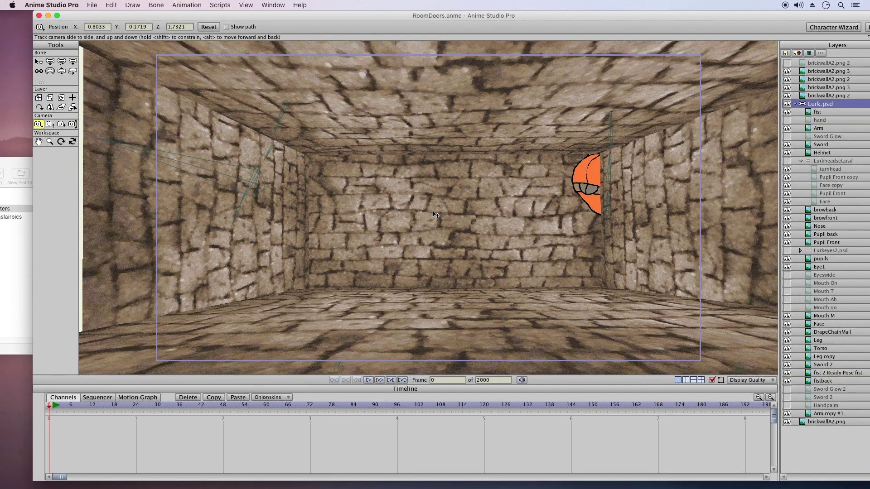
{"action": "left_click", "coordinate": [796, 104]}
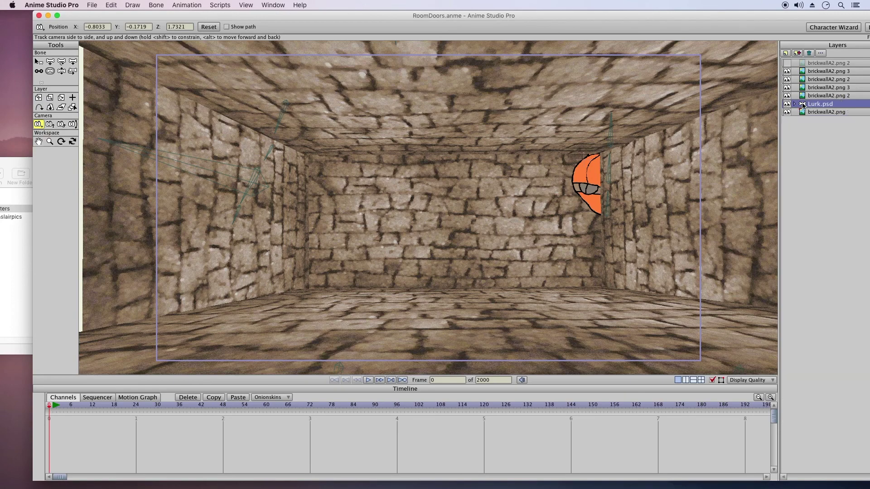
{"action": "left_click_drag", "start_coordinate": [803, 105], "coordinate": [805, 81]}
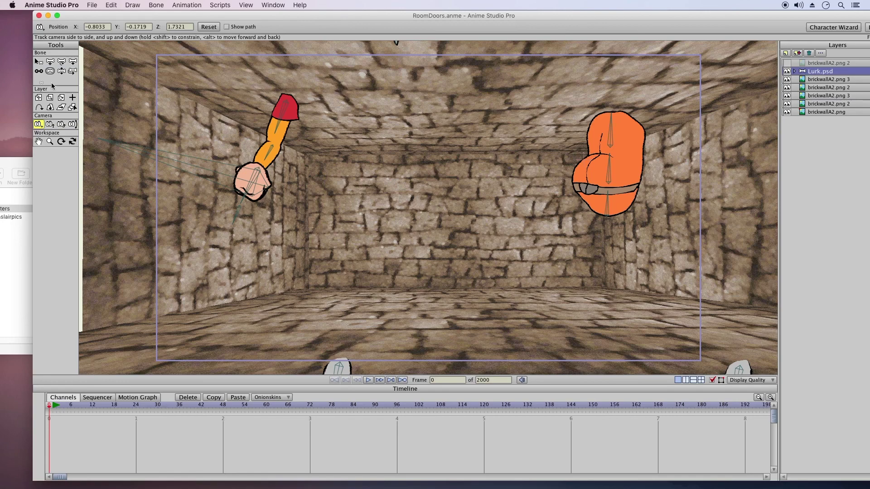
Scale the Lurk character down, position it inside the room, and go to frame 1 to show its assembled pose
{"action": "left_click", "coordinate": [39, 97]}
{"action": "left_click_drag", "start_coordinate": [474, 152], "coordinate": [342, 198]}
{"action": "left_click", "coordinate": [51, 97]}
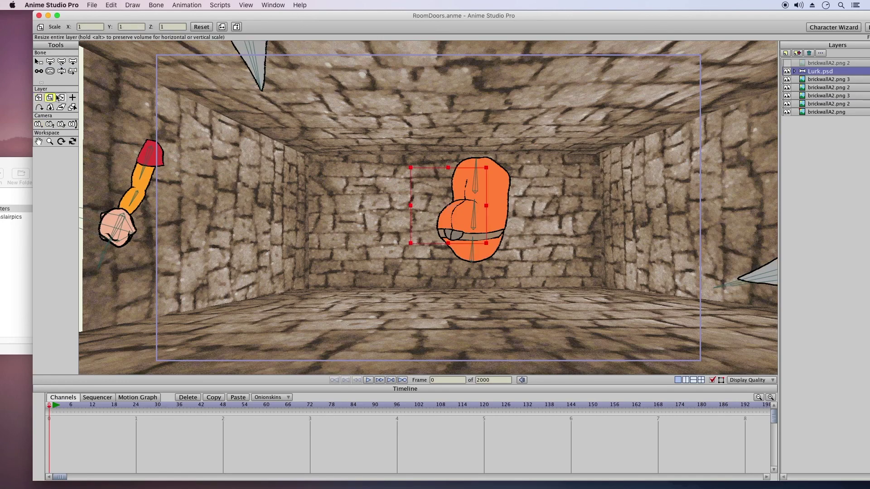
{"action": "left_click_drag", "start_coordinate": [261, 102], "coordinate": [338, 178]}
{"action": "left_click", "coordinate": [38, 98]}
{"action": "left_click_drag", "start_coordinate": [557, 186], "coordinate": [618, 200]}
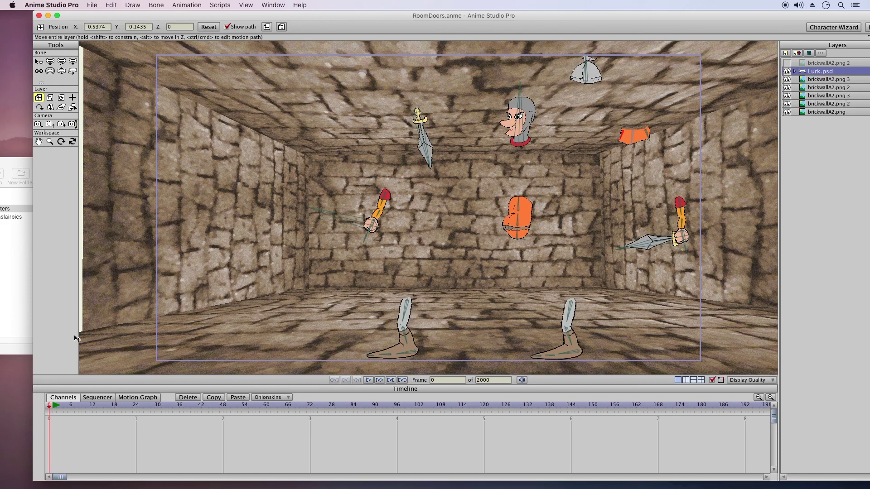
{"action": "left_click", "coordinate": [54, 407]}
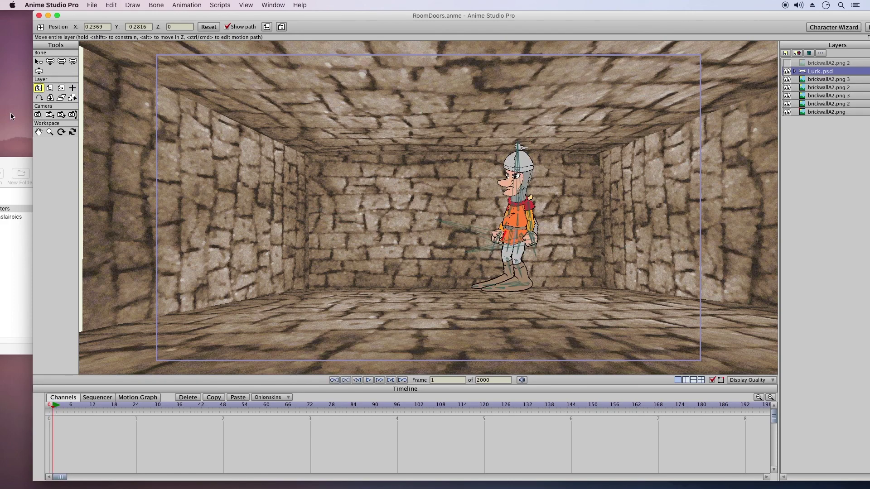
Move the Lurk character forward onto the floor at about X 1.04, Y -0.82, and save the scene
{"action": "left_click_drag", "start_coordinate": [438, 190], "coordinate": [431, 191]}
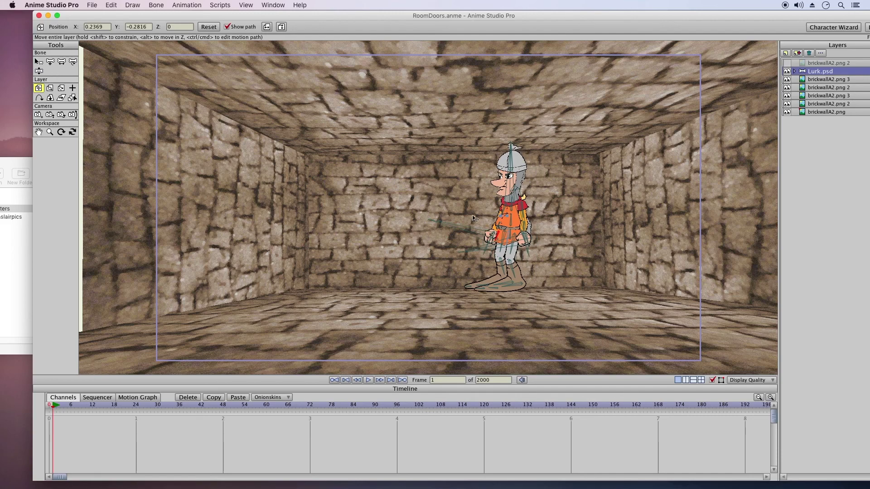
{"action": "left_click_drag", "start_coordinate": [485, 235], "coordinate": [514, 237]}
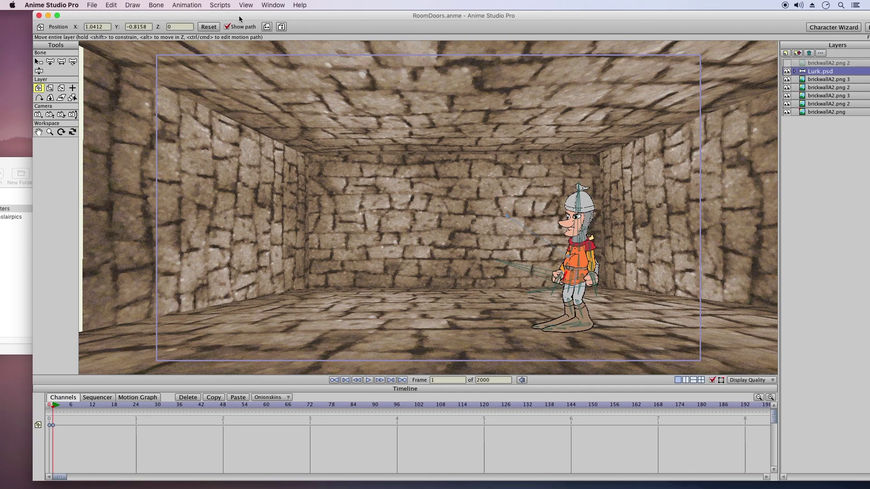
{"action": "left_click_drag", "start_coordinate": [162, 16], "coordinate": [145, 16]}
{"action": "left_click", "coordinate": [92, 5]}
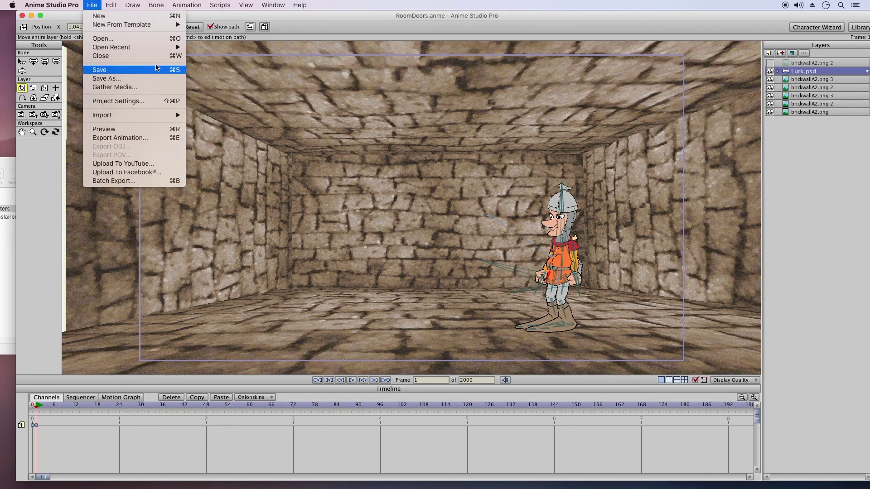
{"action": "left_click", "coordinate": [107, 72]}
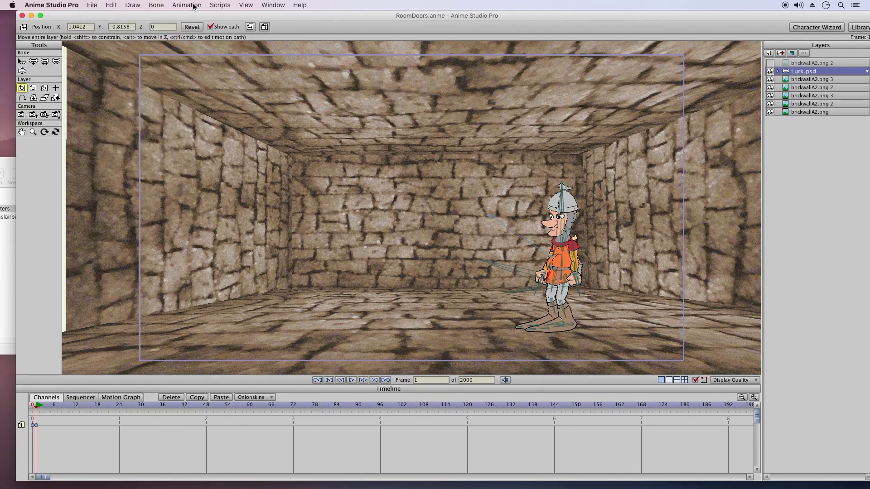
Open the Actions window and insert a copy of the Walk1 action into Lurk's main timeline at frame 1
{"action": "left_click", "coordinate": [282, 6]}
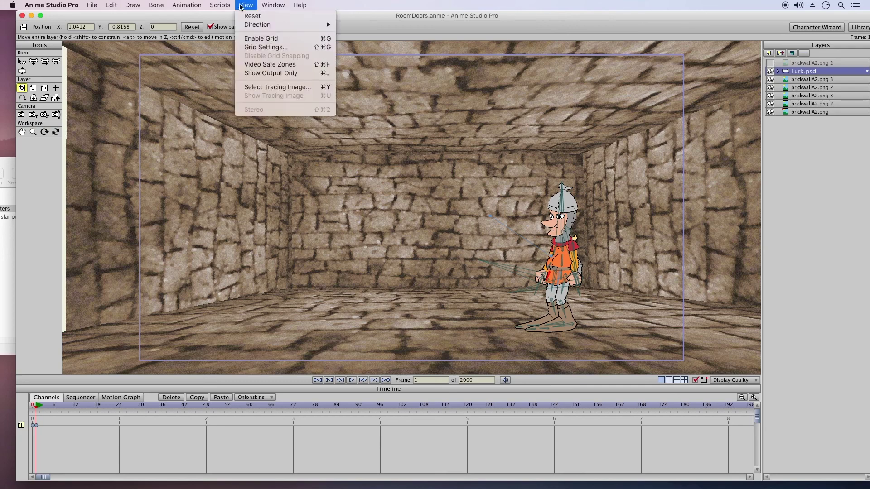
{"action": "mouse_move", "coordinate": [241, 5]}
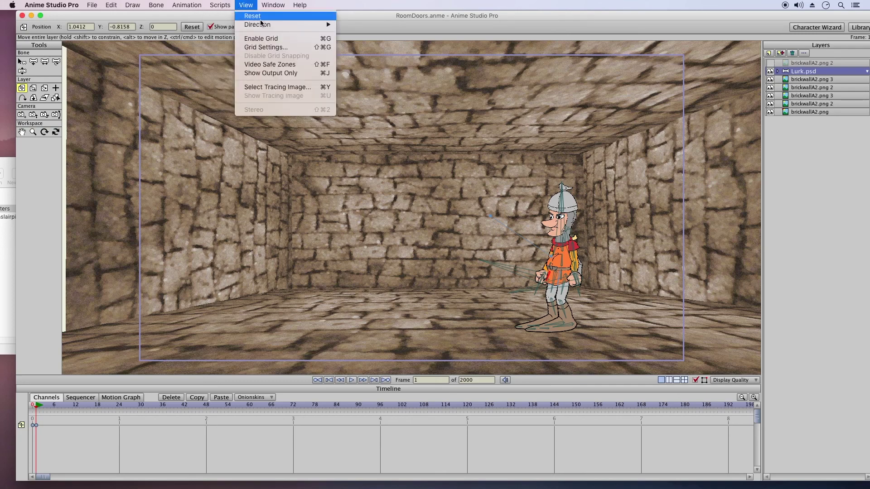
{"action": "mouse_move", "coordinate": [274, 7]}
{"action": "left_click", "coordinate": [301, 51]}
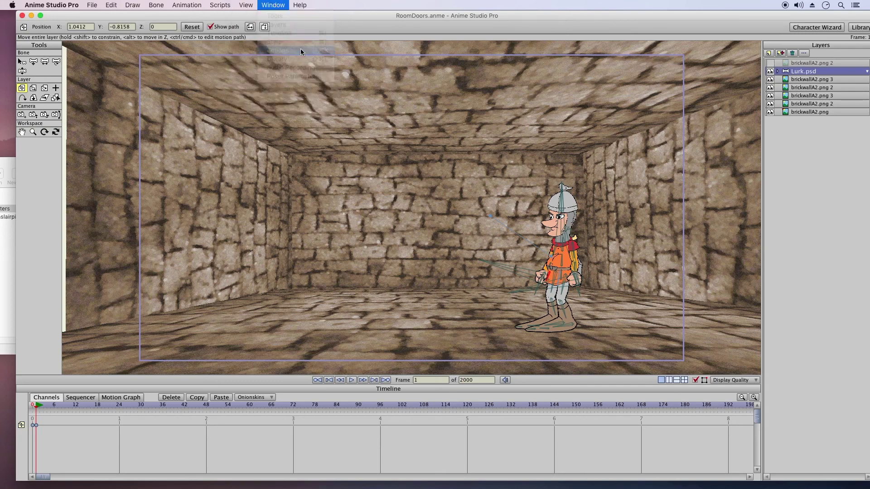
{"action": "left_click", "coordinate": [764, 256]}
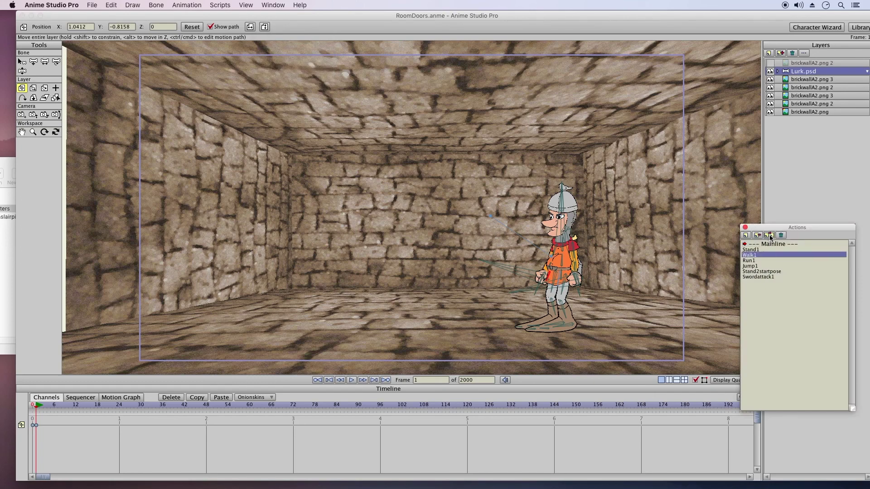
{"action": "left_click", "coordinate": [760, 277]}
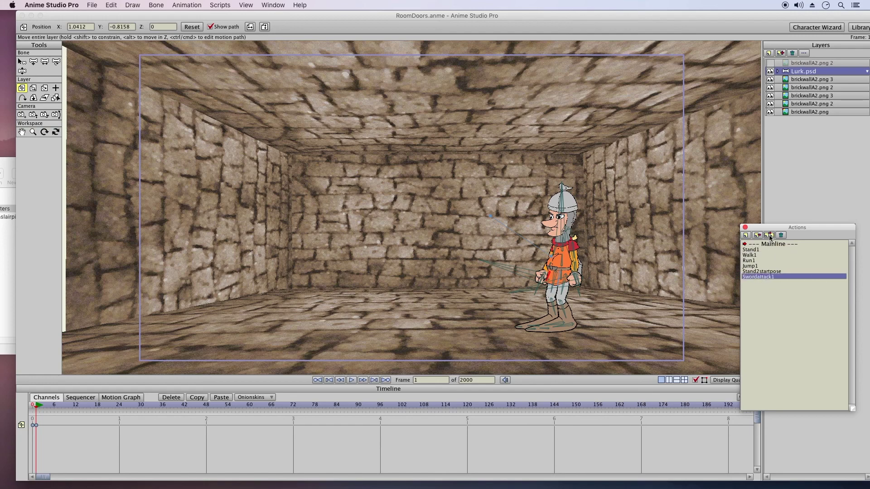
{"action": "left_click", "coordinate": [760, 255]}
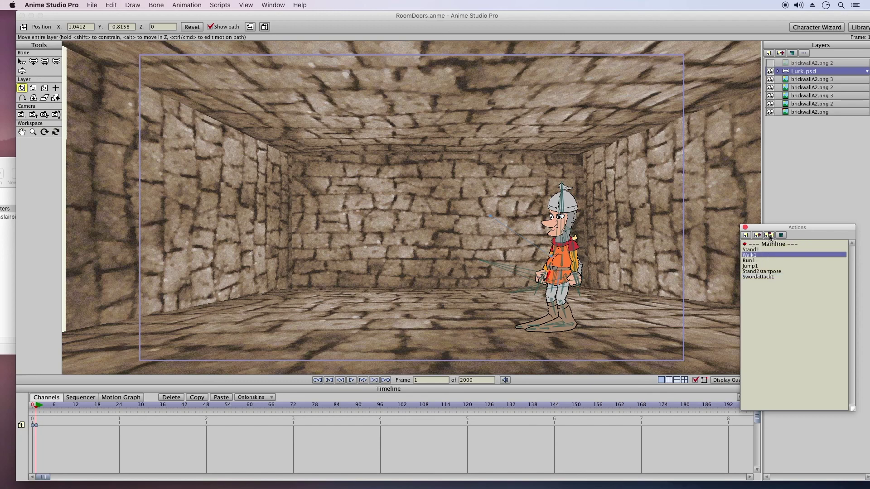
{"action": "left_click", "coordinate": [771, 236]}
Select all the walk-cycle keyframes after frame 0 and paste copies of them at frames 24, 48, 72, 96 and 120
{"action": "left_click_drag", "start_coordinate": [121, 417], "coordinate": [36, 452]}
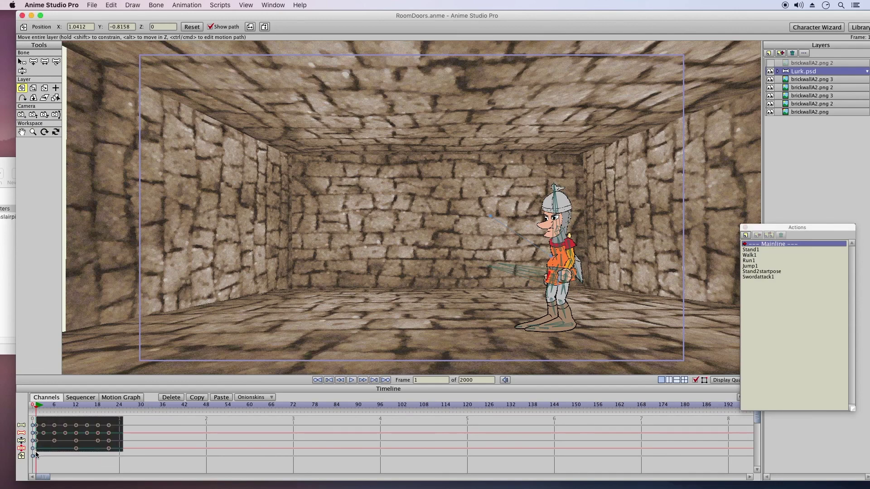
{"action": "left_click_drag", "start_coordinate": [131, 420], "coordinate": [38, 454]}
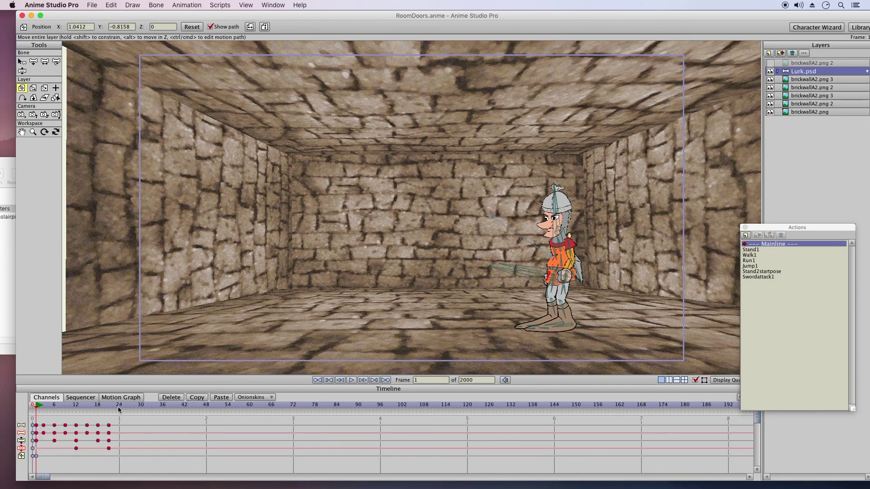
{"action": "left_click", "coordinate": [121, 408]}
{"action": "left_click", "coordinate": [221, 401]}
{"action": "left_click", "coordinate": [206, 408]}
{"action": "left_click", "coordinate": [222, 402]}
{"action": "left_click", "coordinate": [294, 407]}
{"action": "left_click", "coordinate": [221, 402]}
{"action": "left_click", "coordinate": [381, 410]}
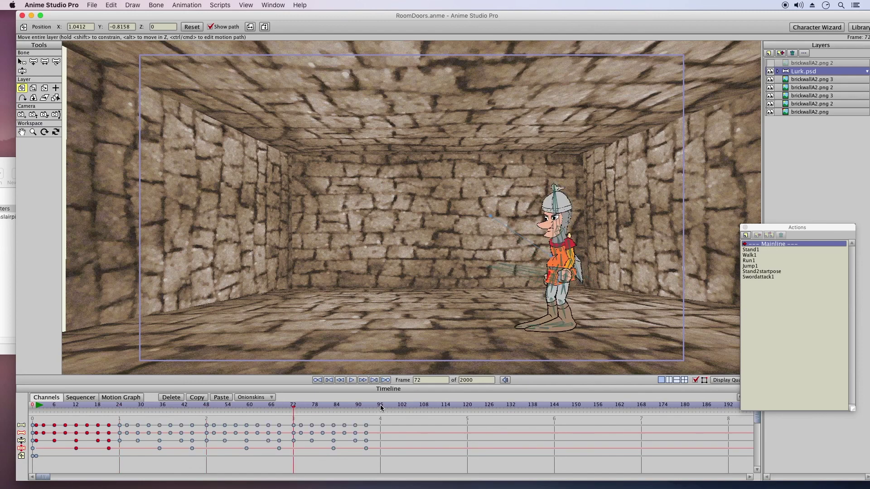
{"action": "left_click", "coordinate": [221, 402]}
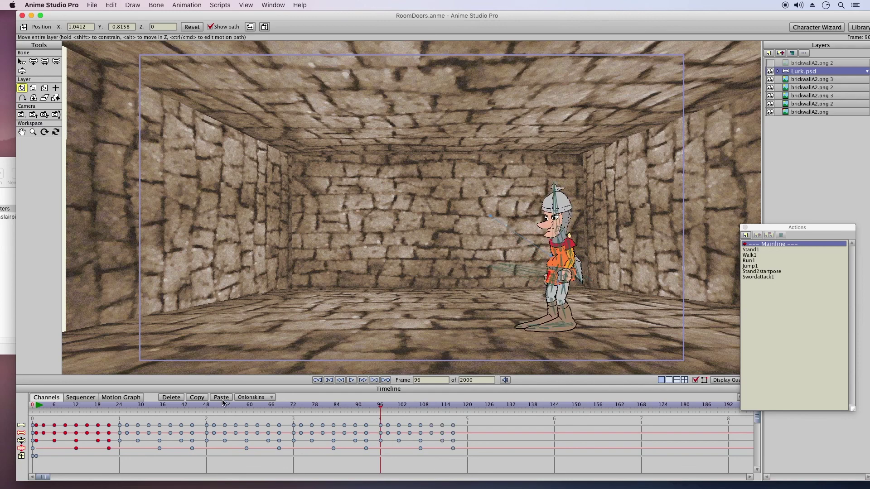
{"action": "left_click", "coordinate": [467, 406]}
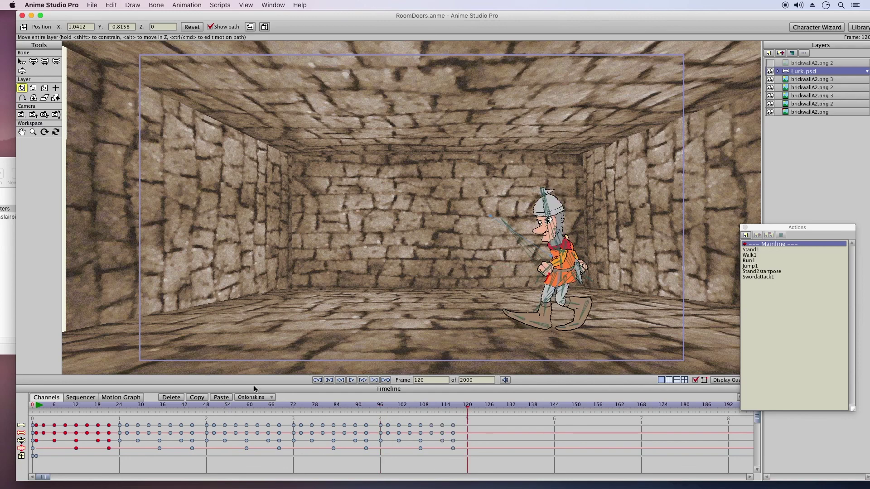
{"action": "left_click", "coordinate": [219, 399]}
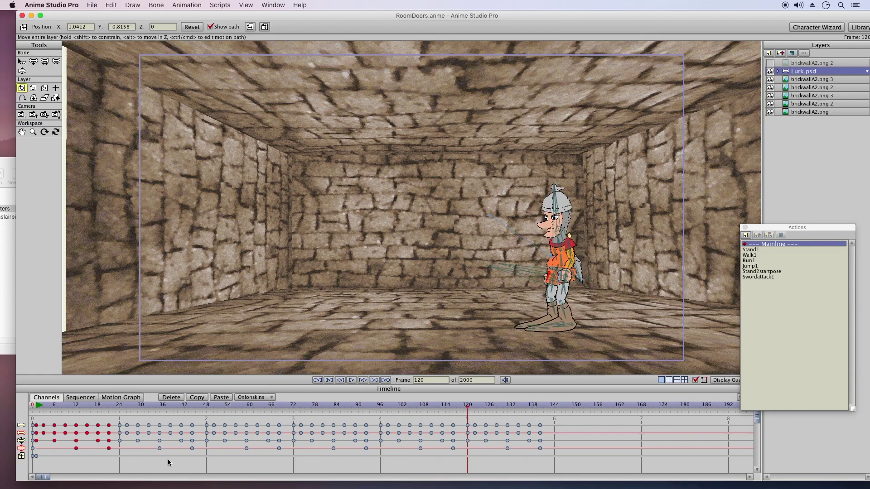
At frame 1, move Lurk to about X 1.53, Y -0.79 and track the camera to about X -0.64, Y -0.13
{"action": "left_click", "coordinate": [37, 406]}
{"action": "mouse_move", "coordinate": [552, 295]}
{"action": "left_mouse_down"}
{"action": "mouse_move", "coordinate": [628, 295]}
{"action": "mouse_move", "coordinate": [551, 299]}
{"action": "left_mouse_up"}
{"action": "left_click", "coordinate": [25, 115]}
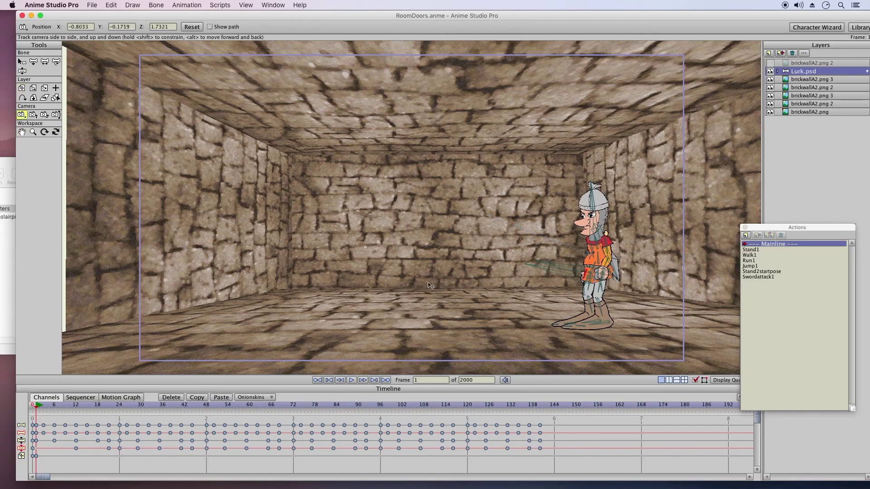
{"action": "left_click_drag", "start_coordinate": [462, 299], "coordinate": [429, 305]}
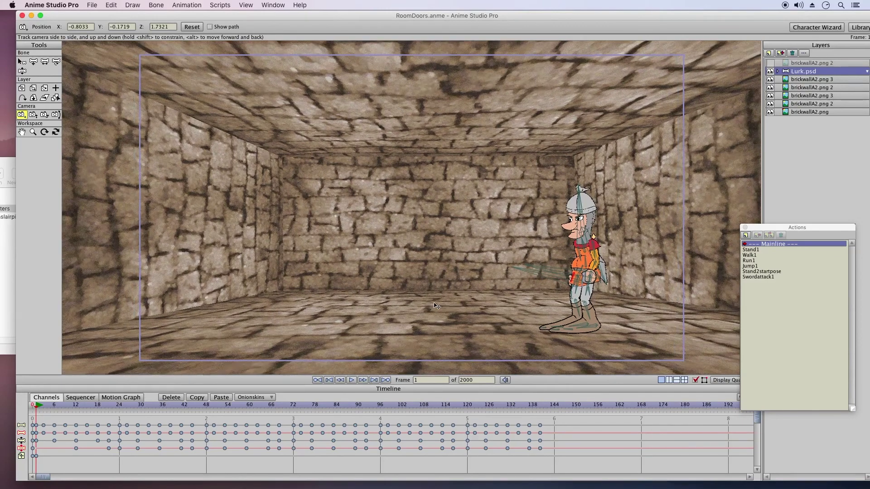
Move Lurk to about X 1.47, Y -0.62 and track the camera to about X -0.04, Y -0.15
{"action": "left_click", "coordinate": [21, 88]}
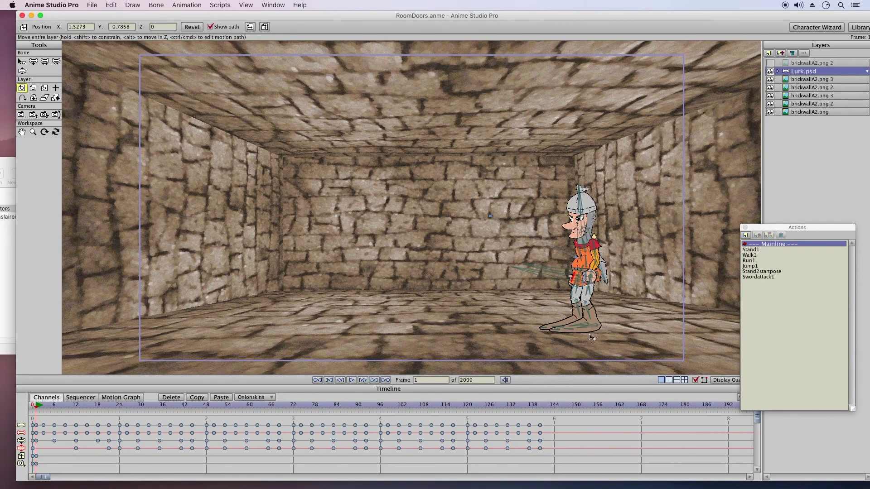
{"action": "left_click_drag", "start_coordinate": [592, 328], "coordinate": [584, 330]}
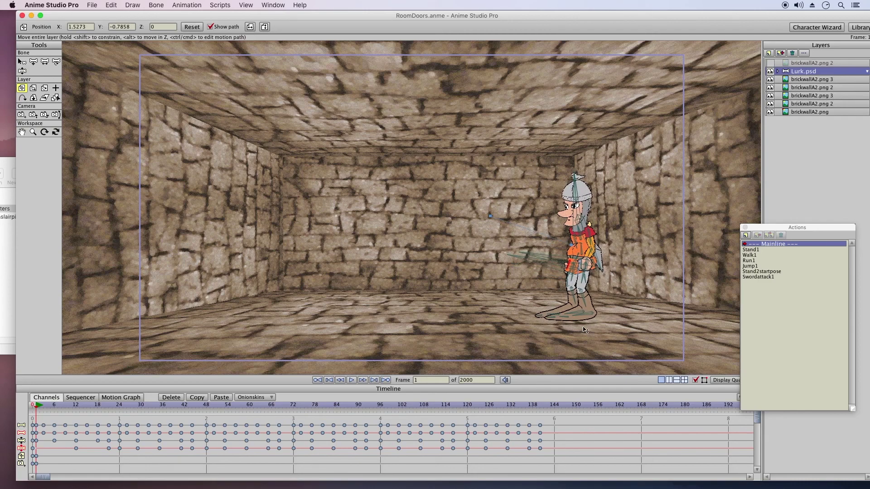
{"action": "left_click", "coordinate": [22, 115]}
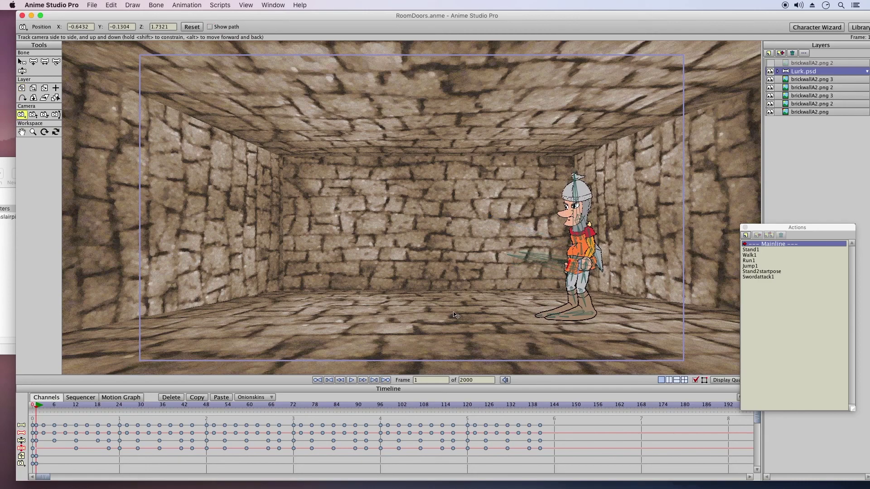
{"action": "left_click_drag", "start_coordinate": [430, 322], "coordinate": [516, 297]}
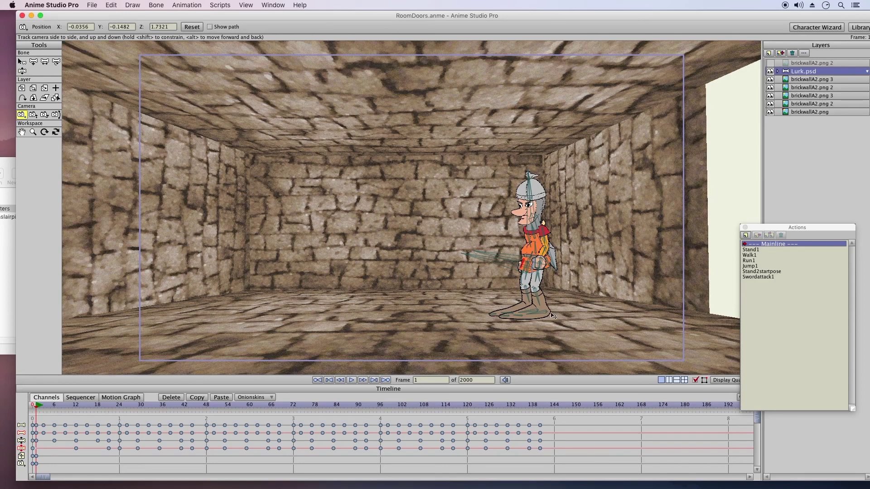
Hide the bone overlay on the Lurk character and save the scene
{"action": "left_click", "coordinate": [24, 88]}
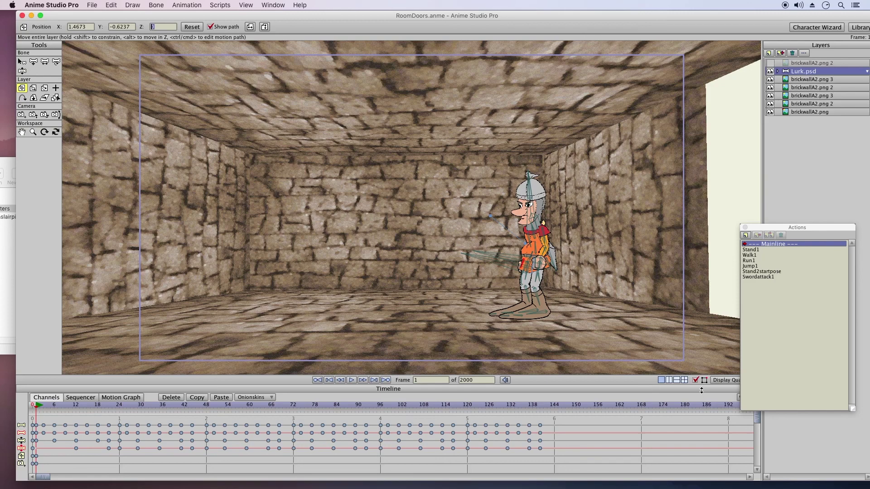
{"action": "left_click", "coordinate": [696, 381]}
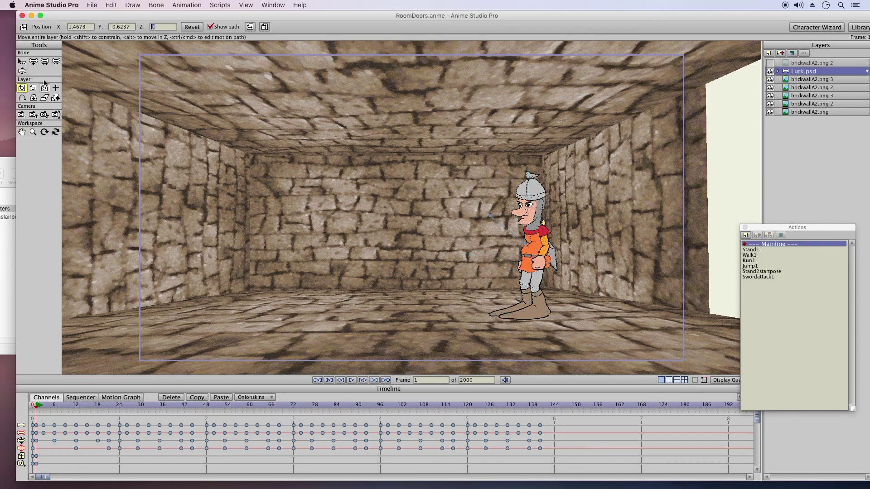
{"action": "left_click", "coordinate": [94, 6]}
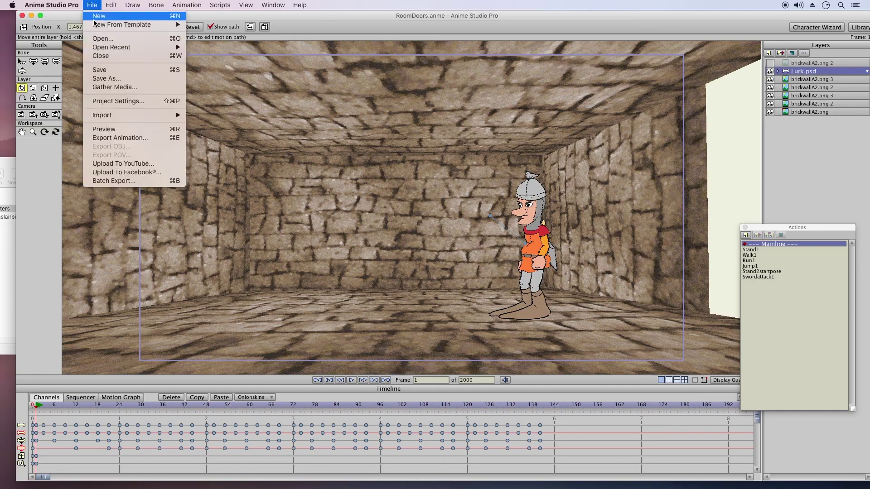
{"action": "left_click", "coordinate": [100, 69]}
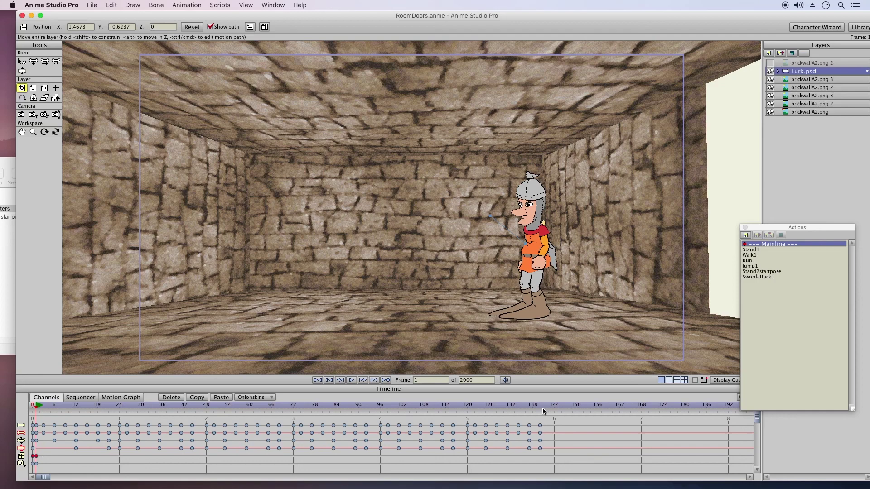
Go to frame 120 and set the animation's end frame to 120
{"action": "left_click", "coordinate": [468, 405]}
{"action": "left_click", "coordinate": [478, 382]}
{"action": "type", "text": "120"}
{"action": "key", "text": "Return"}
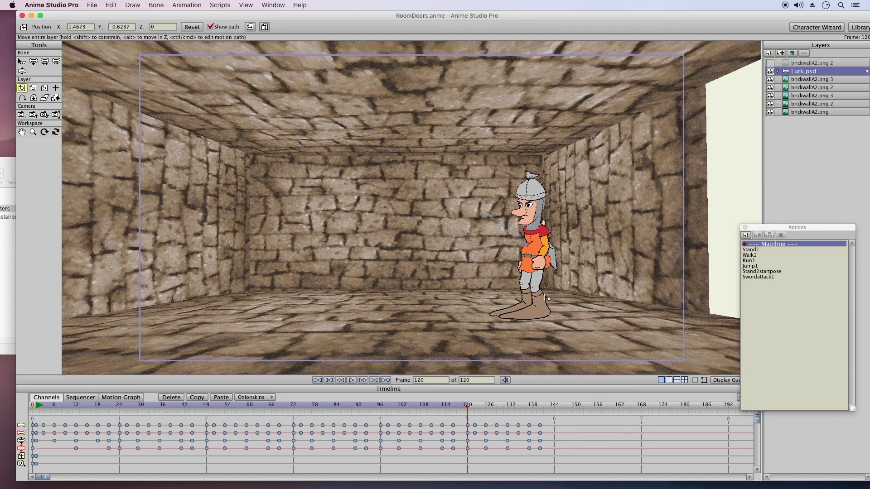
Animate Lurk crossing the room, placed at about X -2.67, Y -0.61 on frame 120 and X 2.52, Y -0.65 on frame 1
{"action": "left_click_drag", "start_coordinate": [548, 299], "coordinate": [639, 298]}
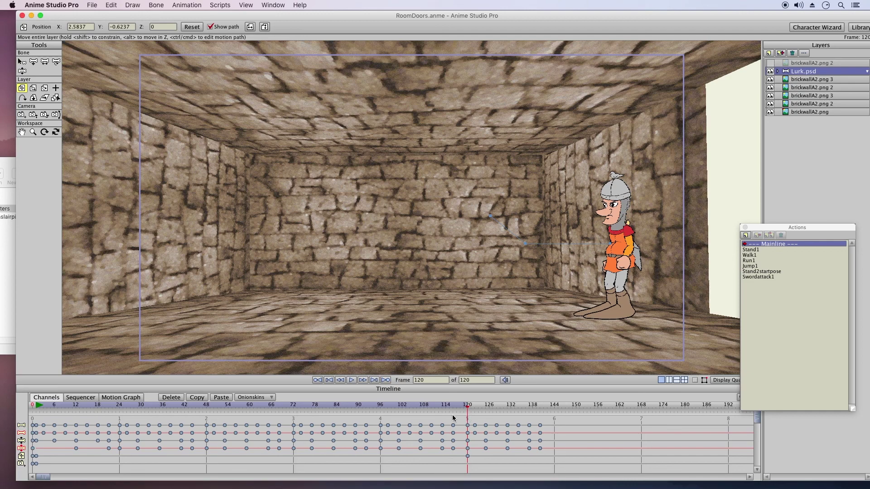
{"action": "left_click_drag", "start_coordinate": [659, 324], "coordinate": [279, 320]}
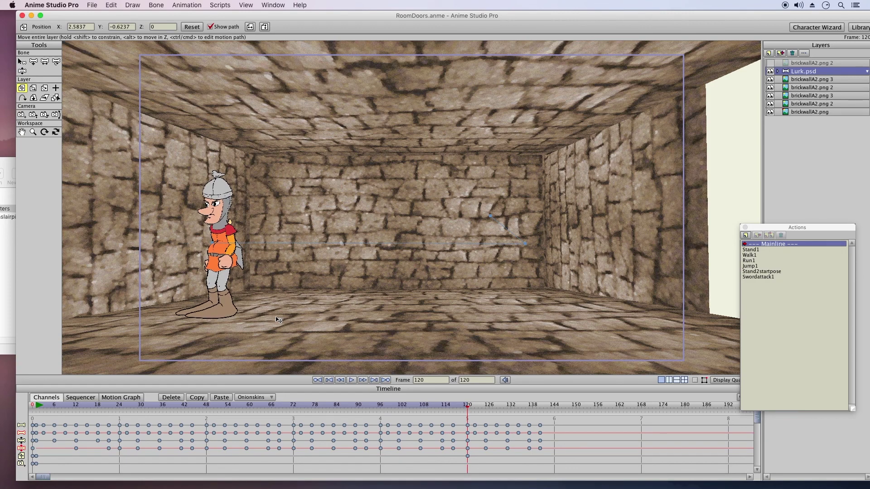
{"action": "left_click", "coordinate": [36, 406]}
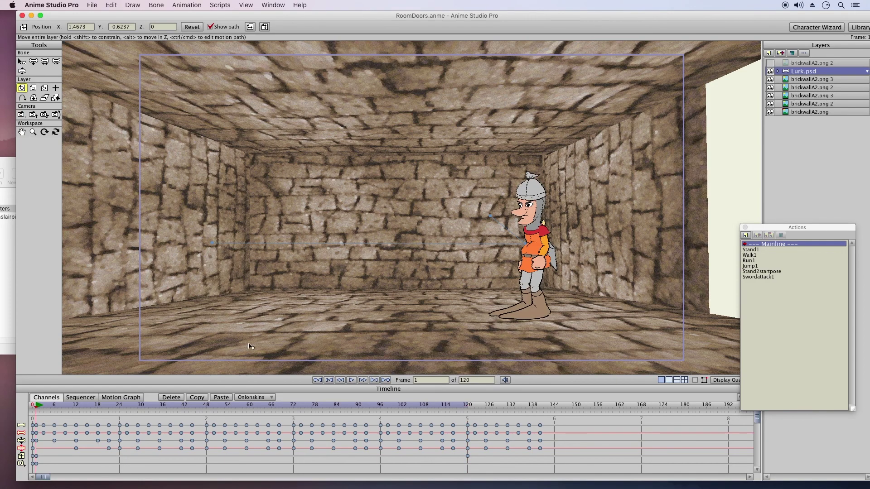
{"action": "left_click_drag", "start_coordinate": [421, 317], "coordinate": [472, 323]}
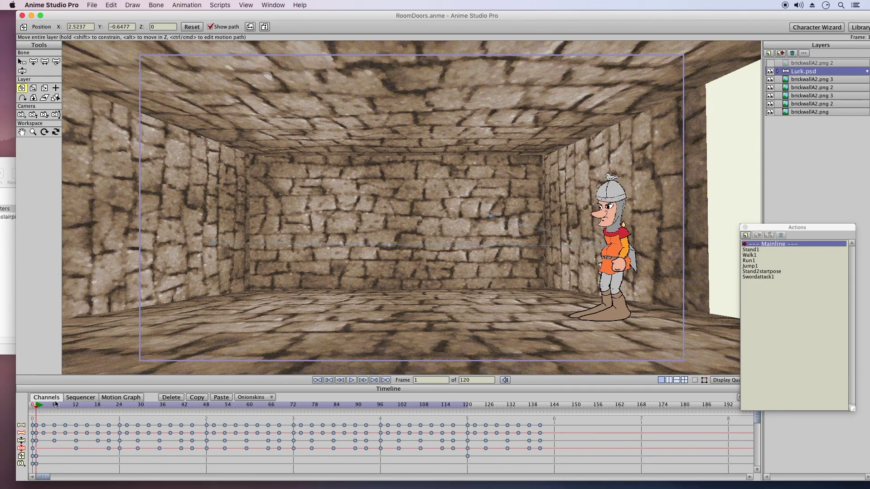
Scrub the timeline from frame 1 to frame 120 to check Lurk's walk across the room
{"action": "left_click", "coordinate": [40, 408]}
{"action": "left_click_drag", "start_coordinate": [45, 410], "coordinate": [286, 434]}
{"action": "left_click", "coordinate": [468, 408]}
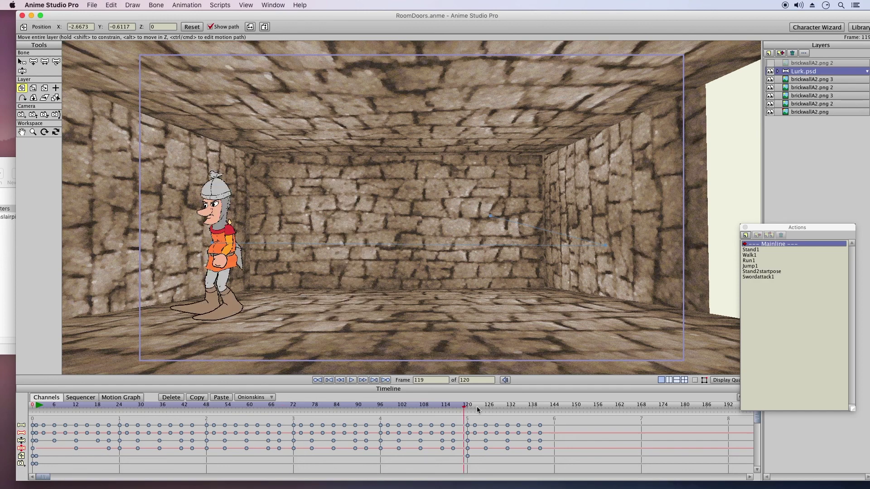
{"action": "left_click", "coordinate": [466, 408]}
{"action": "left_click", "coordinate": [468, 406]}
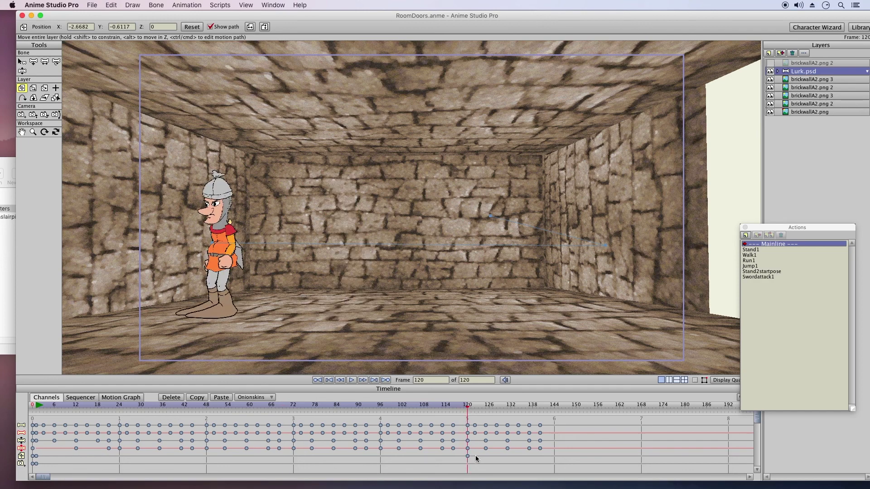
Set all of Lurk's layer position keyframes, up to frame 120, to Linear interpolation
{"action": "left_click_drag", "start_coordinate": [473, 456], "coordinate": [30, 456]}
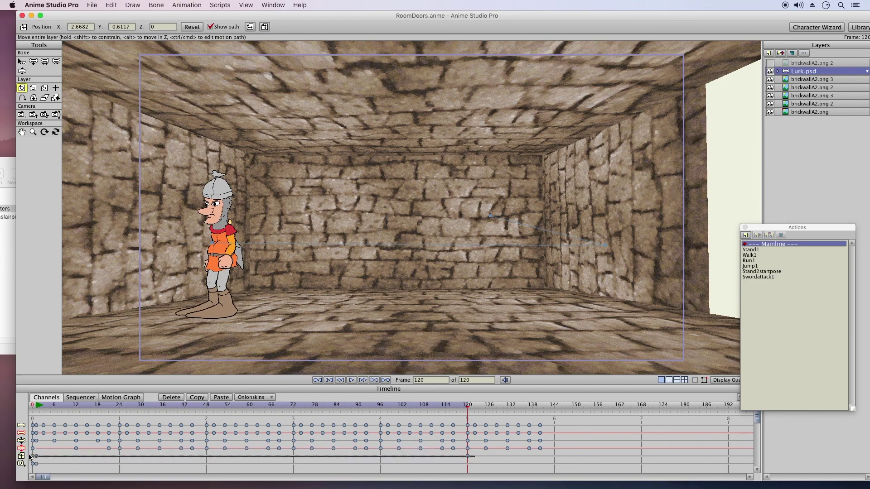
{"action": "right_click", "coordinate": [468, 457]}
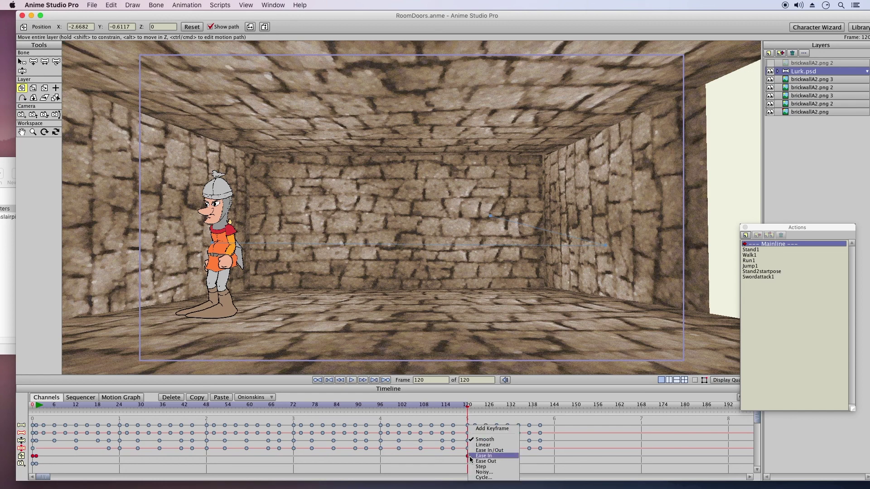
{"action": "left_click", "coordinate": [488, 446]}
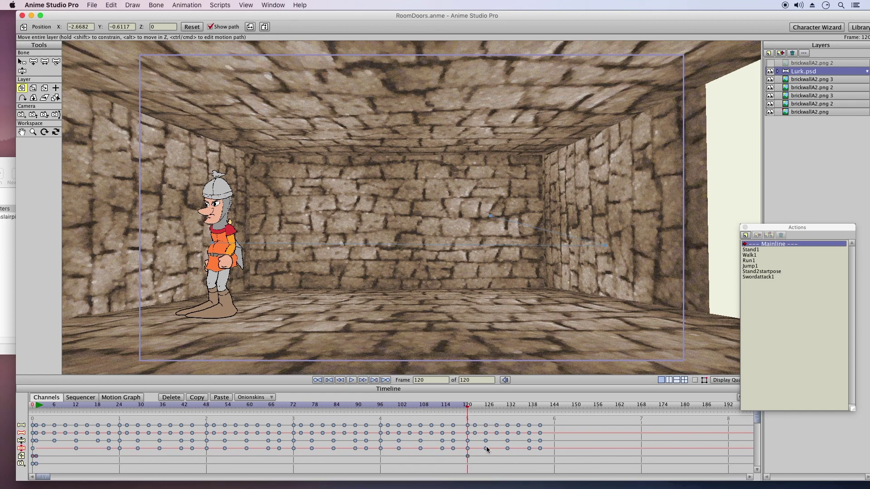
Check Lurk's evenly paced walk from frame 1 through frame 59 to frame 120
{"action": "left_click", "coordinate": [36, 407]}
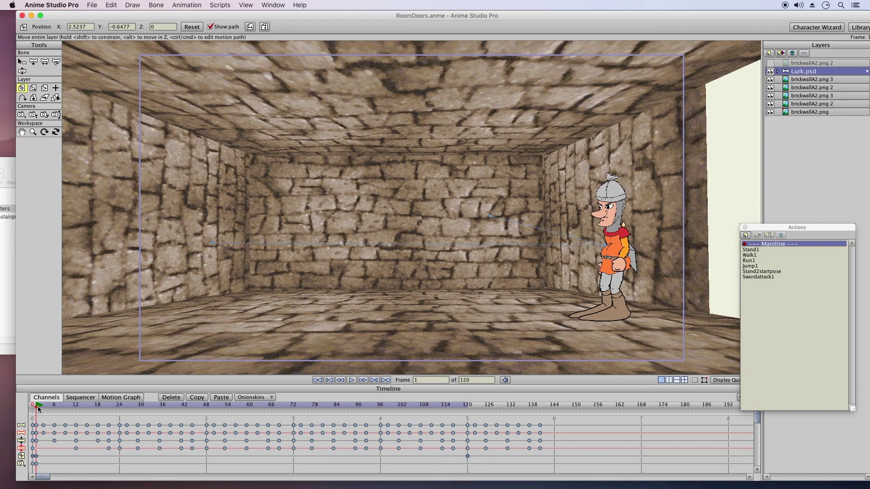
{"action": "left_click_drag", "start_coordinate": [40, 406], "coordinate": [246, 426]}
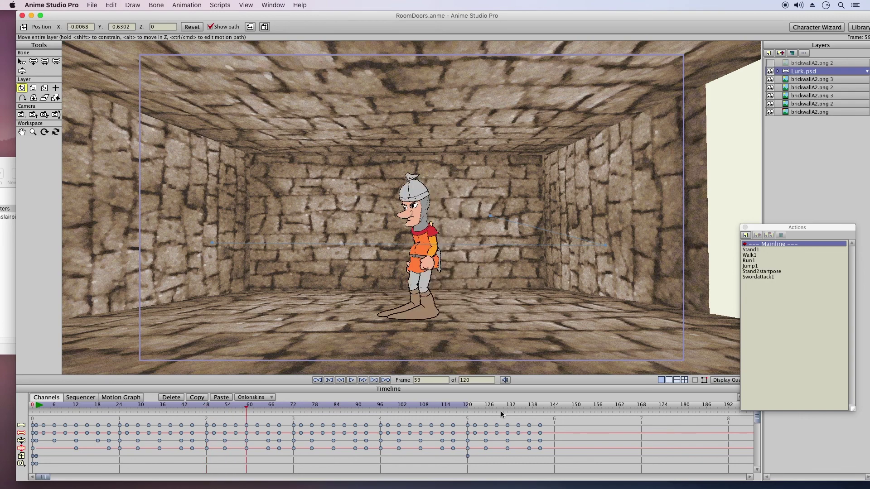
{"action": "left_click", "coordinate": [468, 407]}
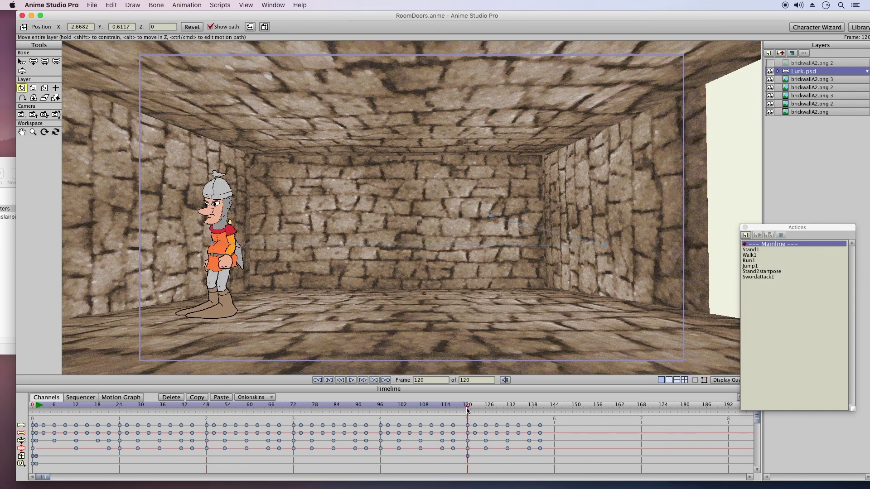
Move Lurk's frame 1 starting position outside the room beyond the right wall, at about X 4.13, Y -0.65
{"action": "left_click", "coordinate": [35, 407]}
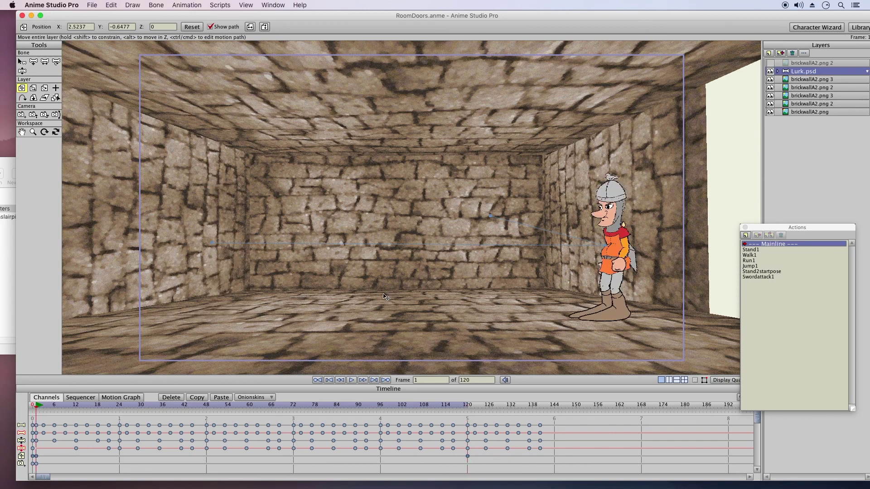
{"action": "left_click_drag", "start_coordinate": [385, 297], "coordinate": [592, 299]}
Scrub and play the animation from frame 1 to review Lurk's entrance through the right side of the room
{"action": "left_click_drag", "start_coordinate": [38, 406], "coordinate": [385, 418]}
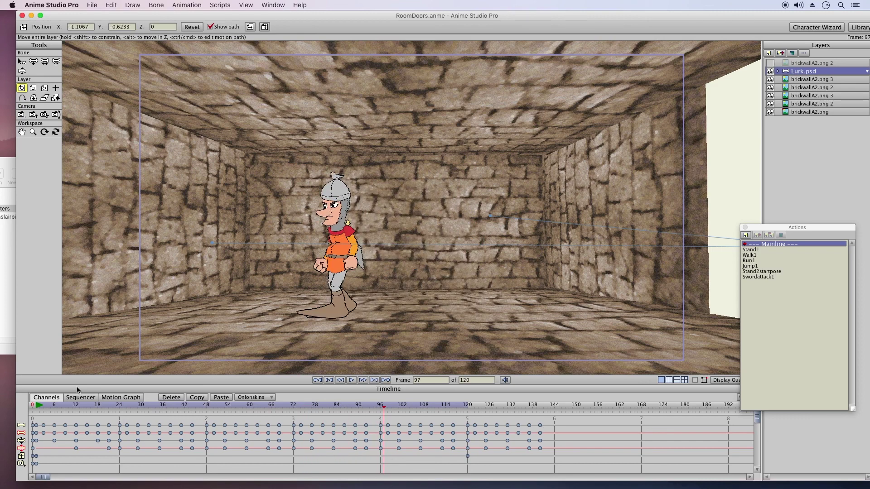
{"action": "left_click", "coordinate": [36, 404]}
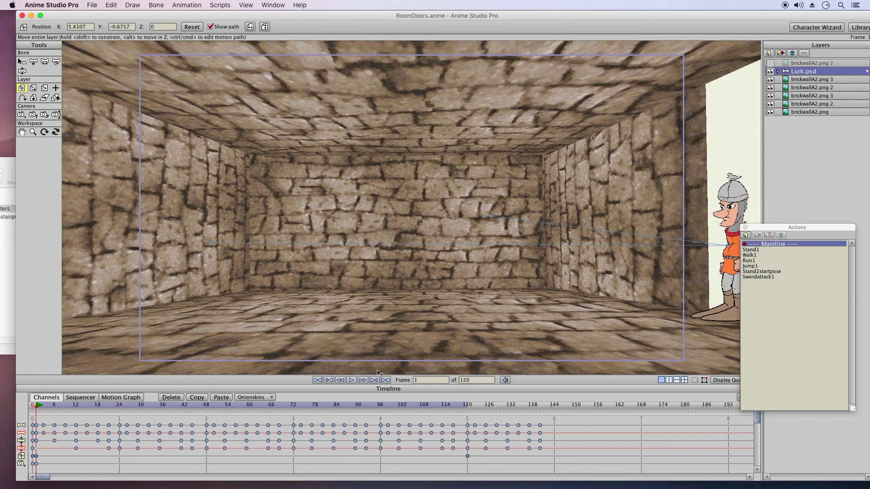
{"action": "left_click", "coordinate": [51, 407]}
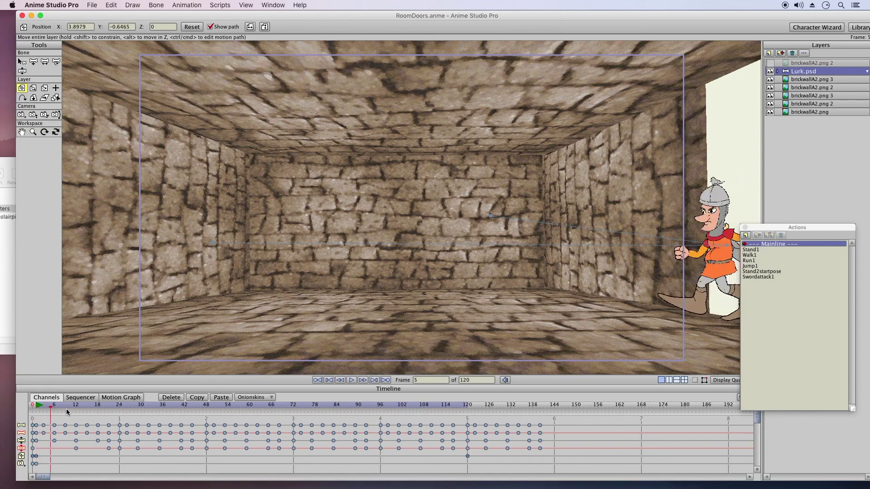
{"action": "left_click", "coordinate": [87, 412]}
{"action": "left_click_drag", "start_coordinate": [97, 414], "coordinate": [446, 420]}
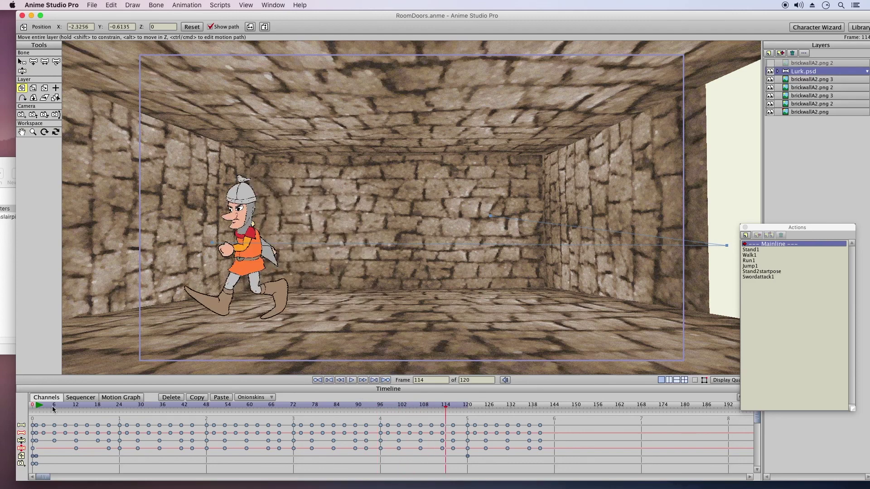
{"action": "left_click", "coordinate": [36, 406]}
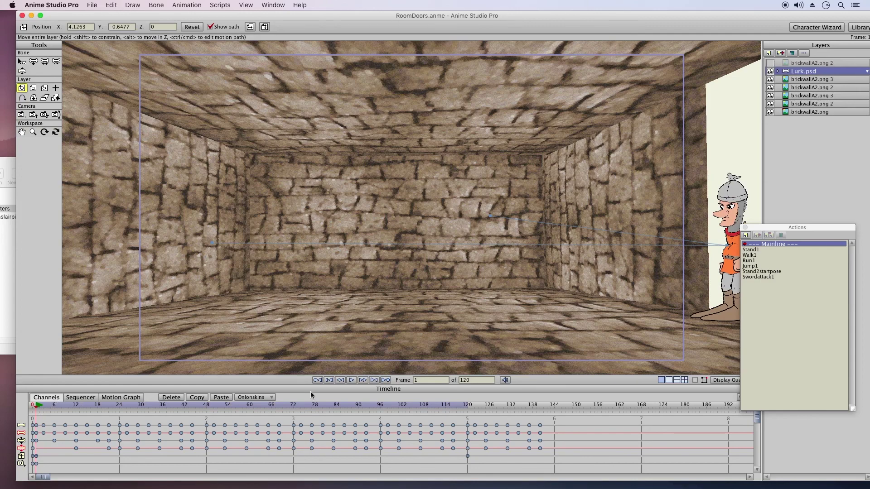
{"action": "left_click", "coordinate": [349, 379]}
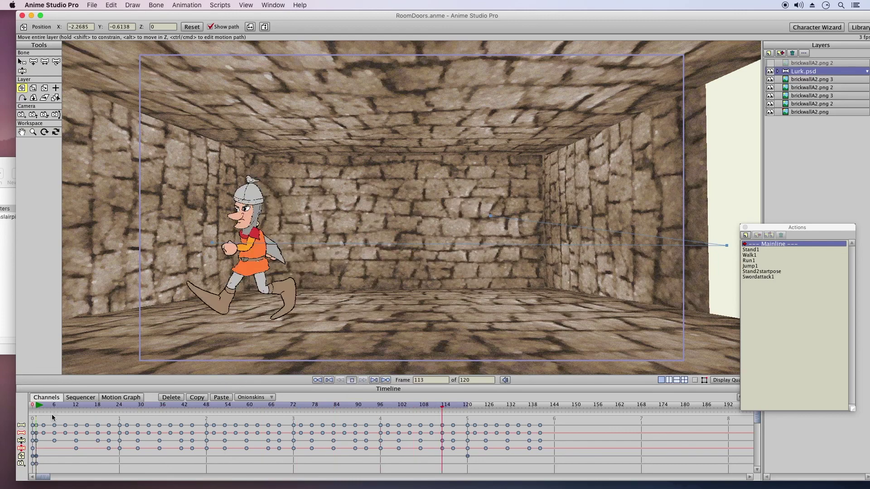
Animate the camera tracking sideways, from about X 0.09, Y -0.17 on frame 1 to X -1.30, Y -0.19 on frame 120
{"action": "left_click", "coordinate": [38, 407]}
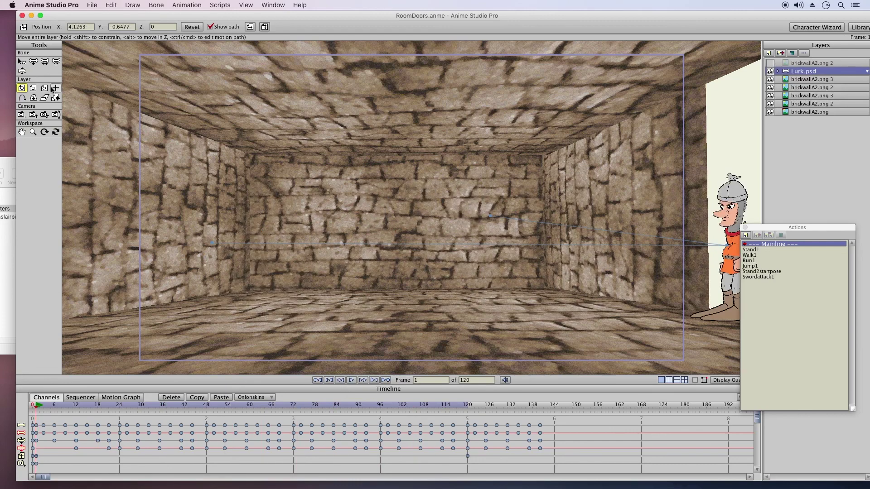
{"action": "left_click", "coordinate": [21, 115]}
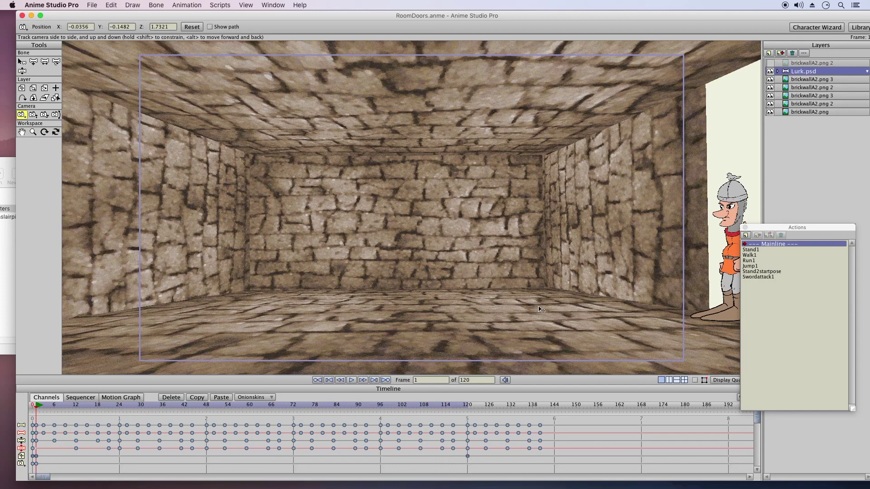
{"action": "left_click_drag", "start_coordinate": [532, 307], "coordinate": [453, 371]}
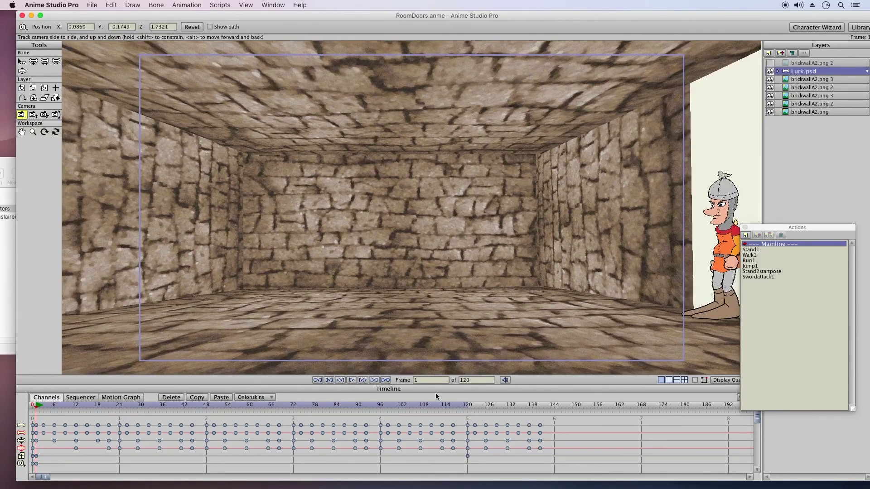
{"action": "left_click", "coordinate": [467, 405]}
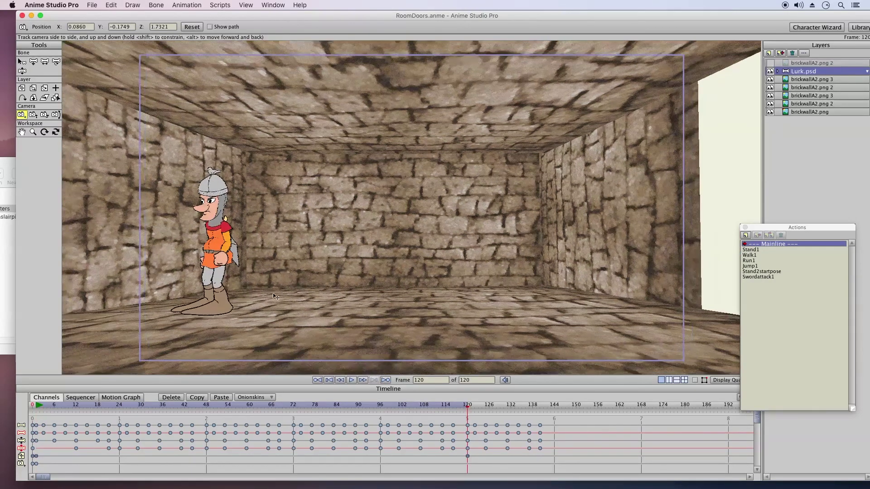
{"action": "left_click_drag", "start_coordinate": [273, 296], "coordinate": [490, 328]}
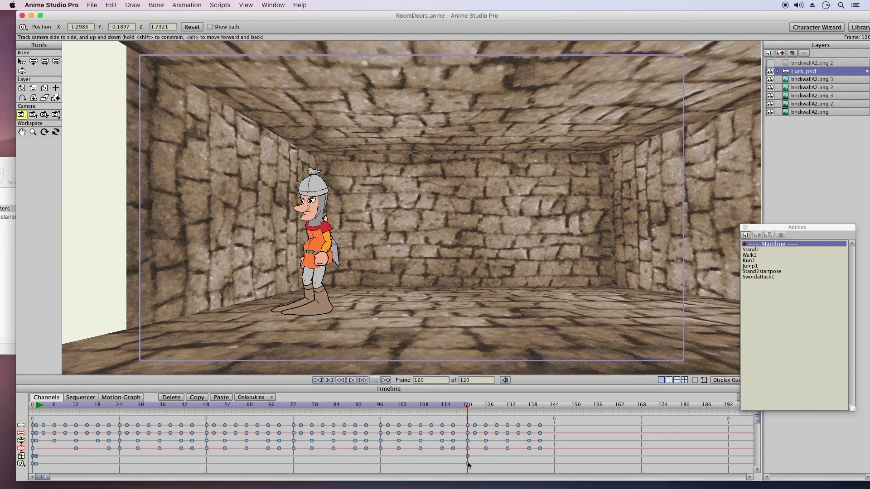
Set the camera tracking keyframes from the start through frame 120 to Linear interpolation
{"action": "left_click_drag", "start_coordinate": [479, 464], "coordinate": [37, 459]}
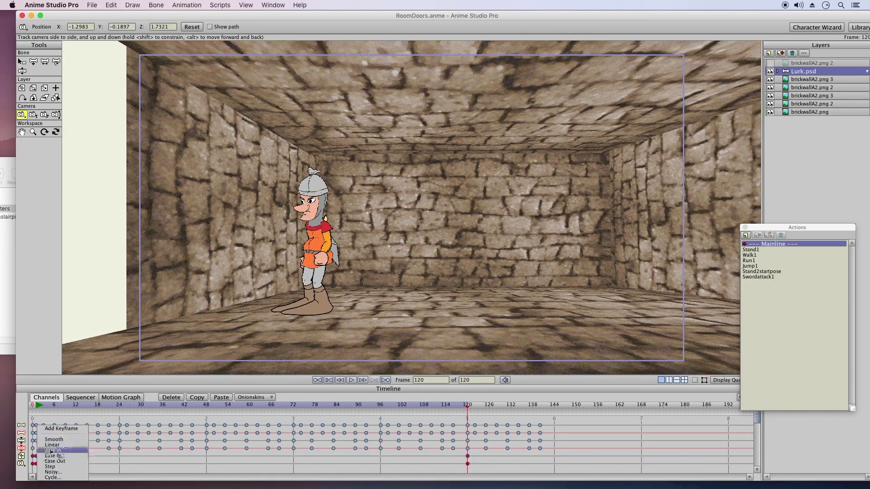
{"action": "left_click", "coordinate": [39, 418]}
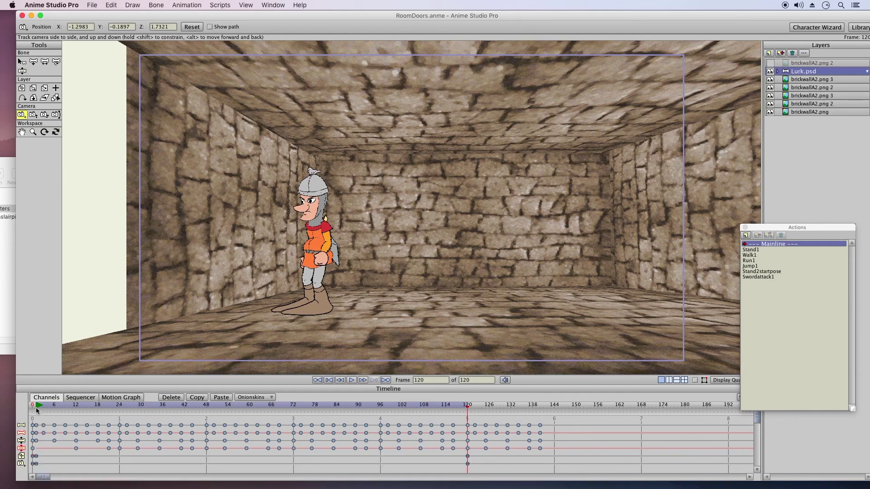
Scrub the camera move from frame 1 to frame 79 and render a preview of that frame
{"action": "left_click", "coordinate": [39, 408]}
{"action": "left_click_drag", "start_coordinate": [48, 411], "coordinate": [319, 443]}
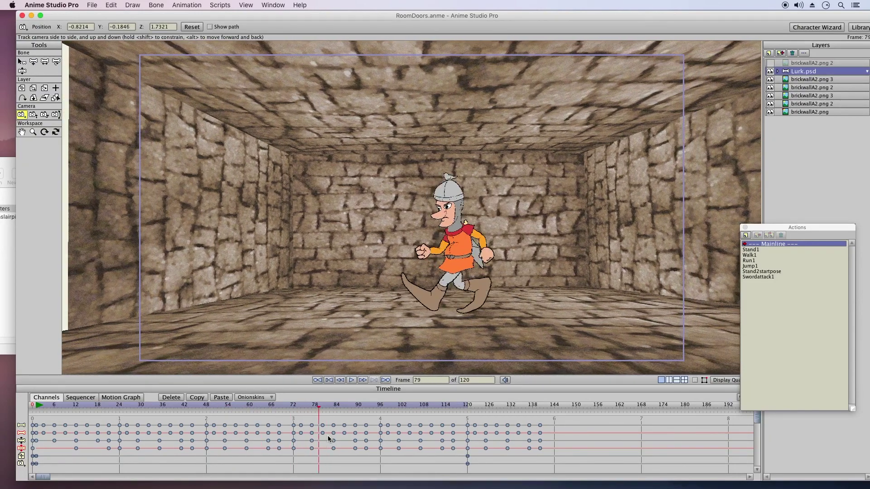
{"action": "left_click", "coordinate": [92, 5]}
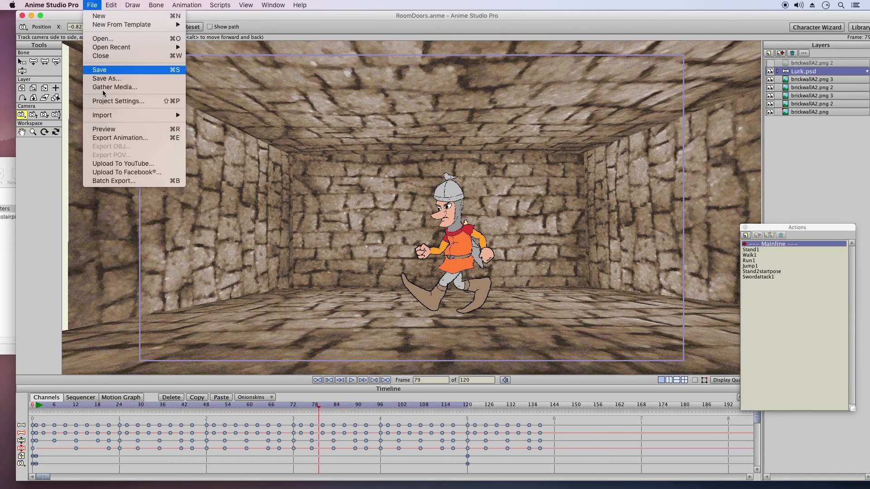
{"action": "left_click", "coordinate": [105, 129]}
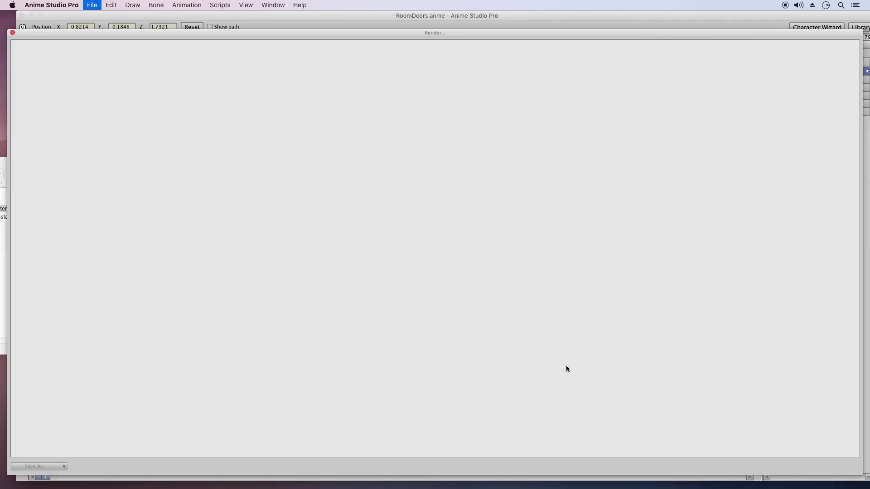